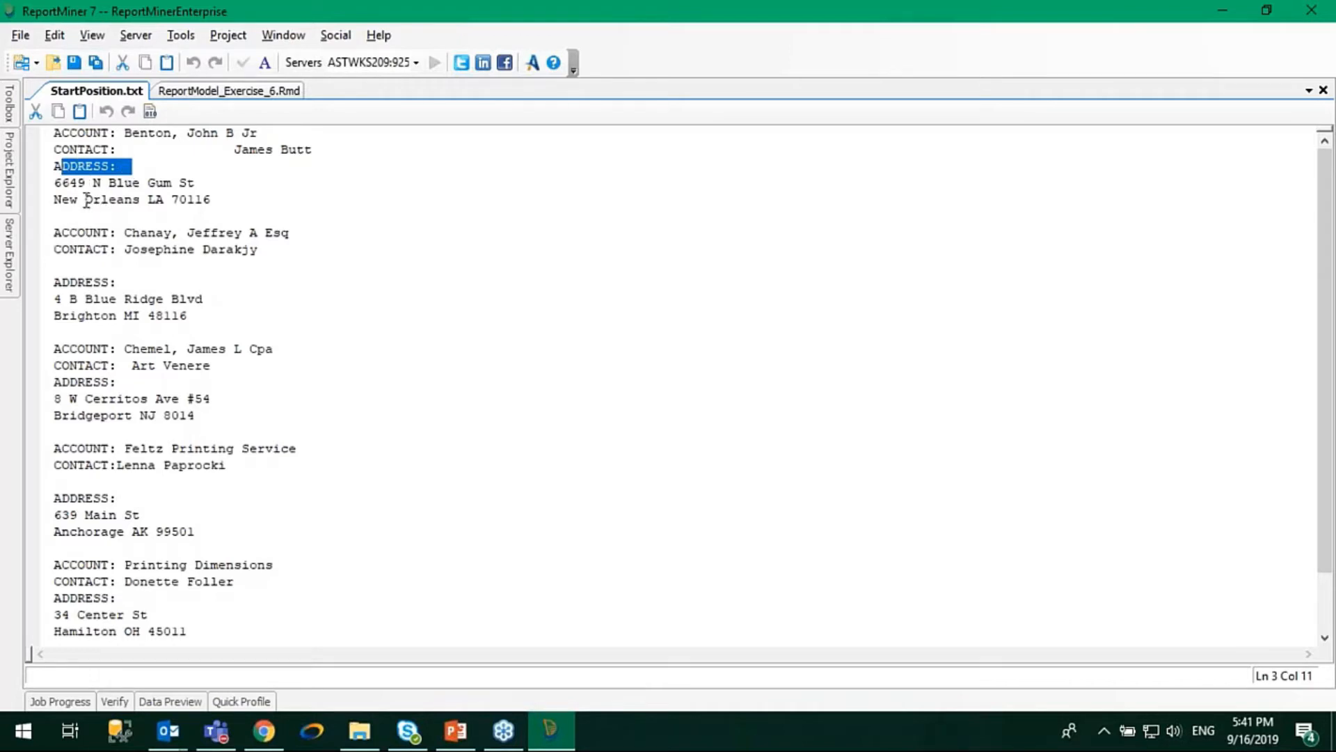
Start a new report model.
right_click(95, 89)
click(141, 170)
click(21, 35)
mouse_move(55, 65)
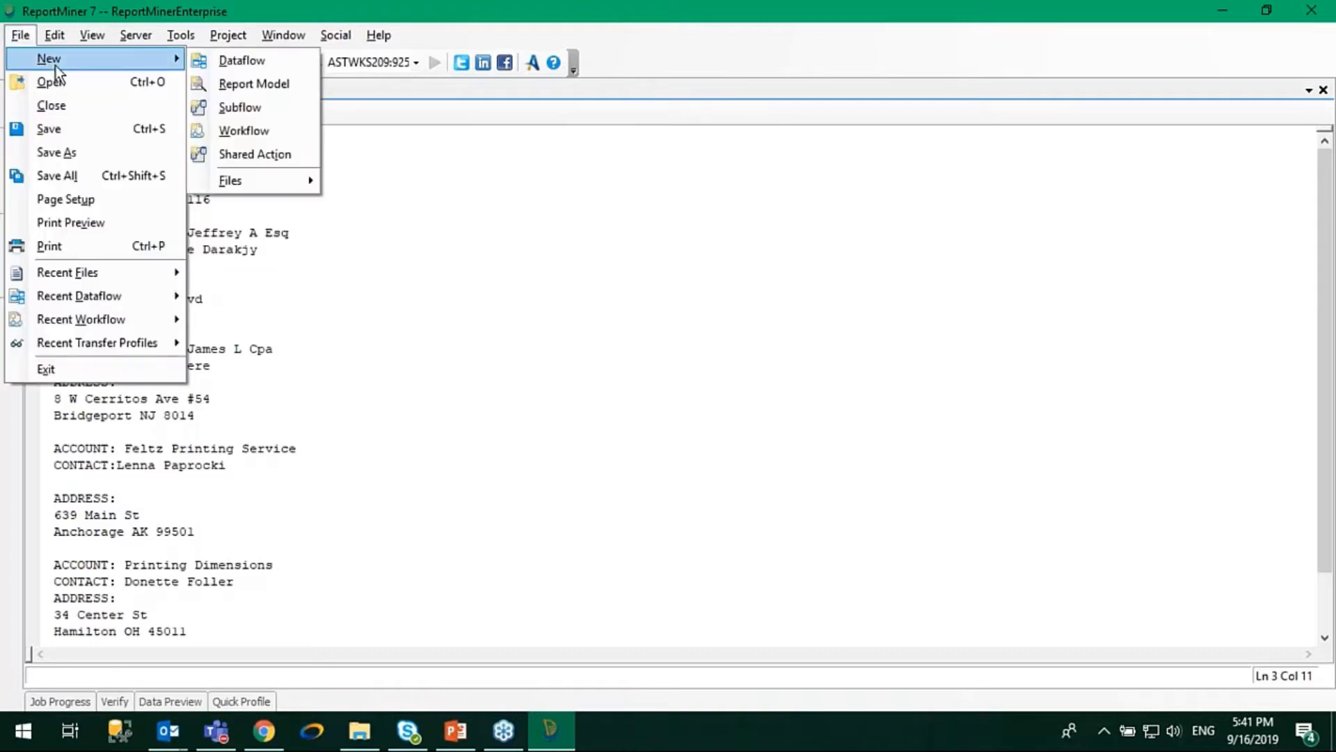
click(248, 83)
drag(639, 263, 825, 262)
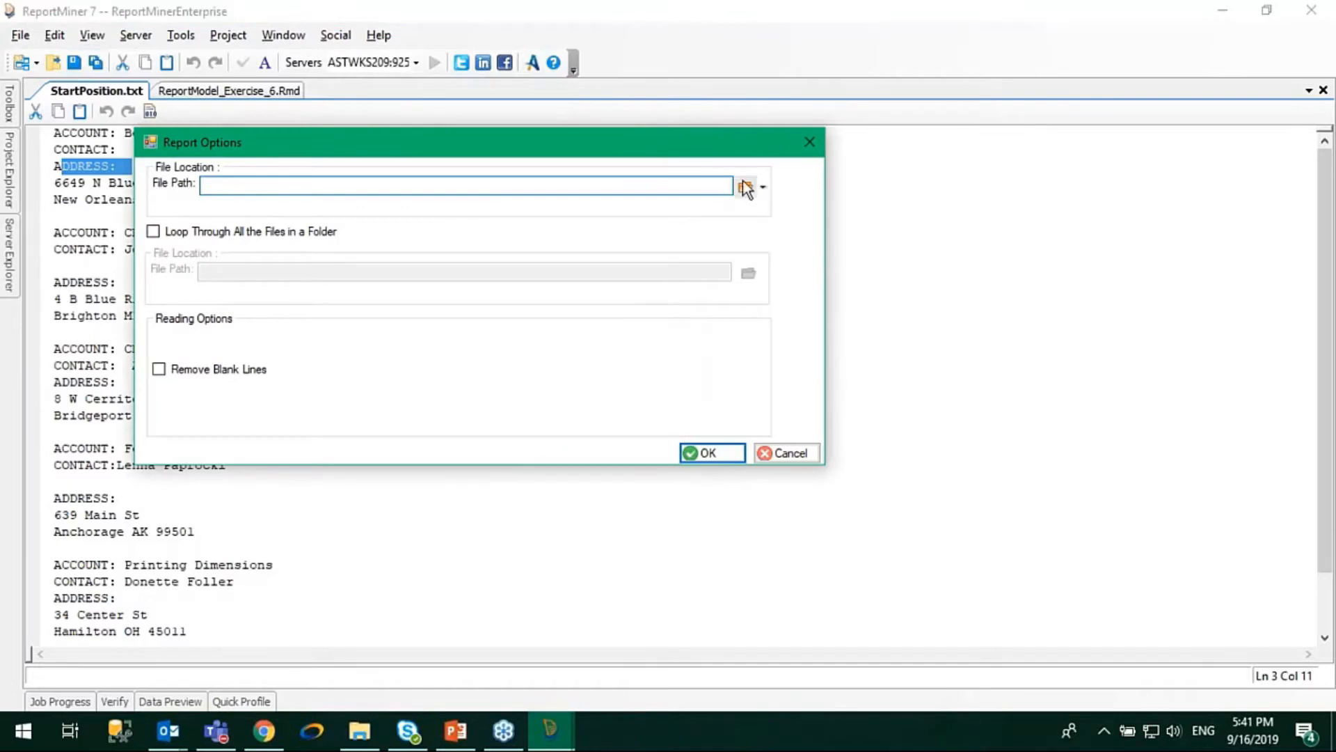
Load StartPosition from the MODULE_3 Exercise_7_Field_Properties folder as the report model's source file.
click(740, 184)
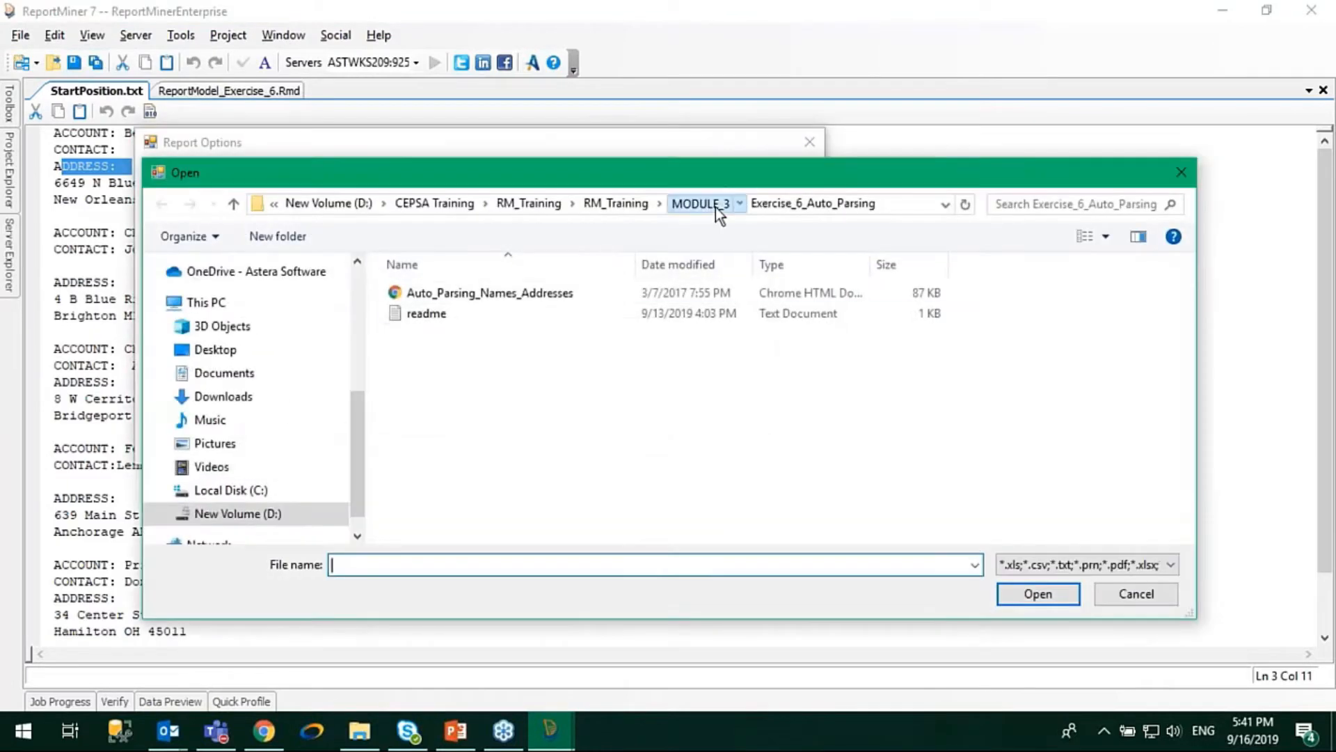
click(715, 207)
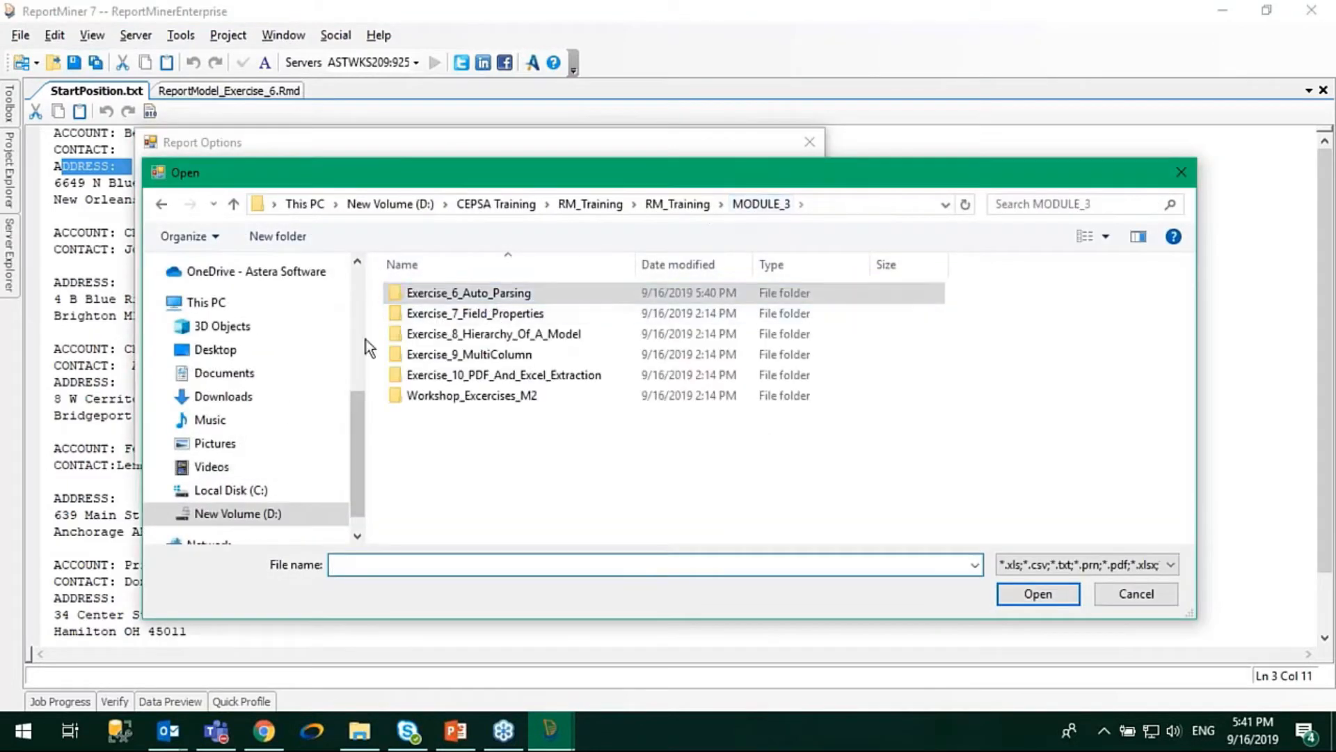
double_click(479, 317)
click(445, 313)
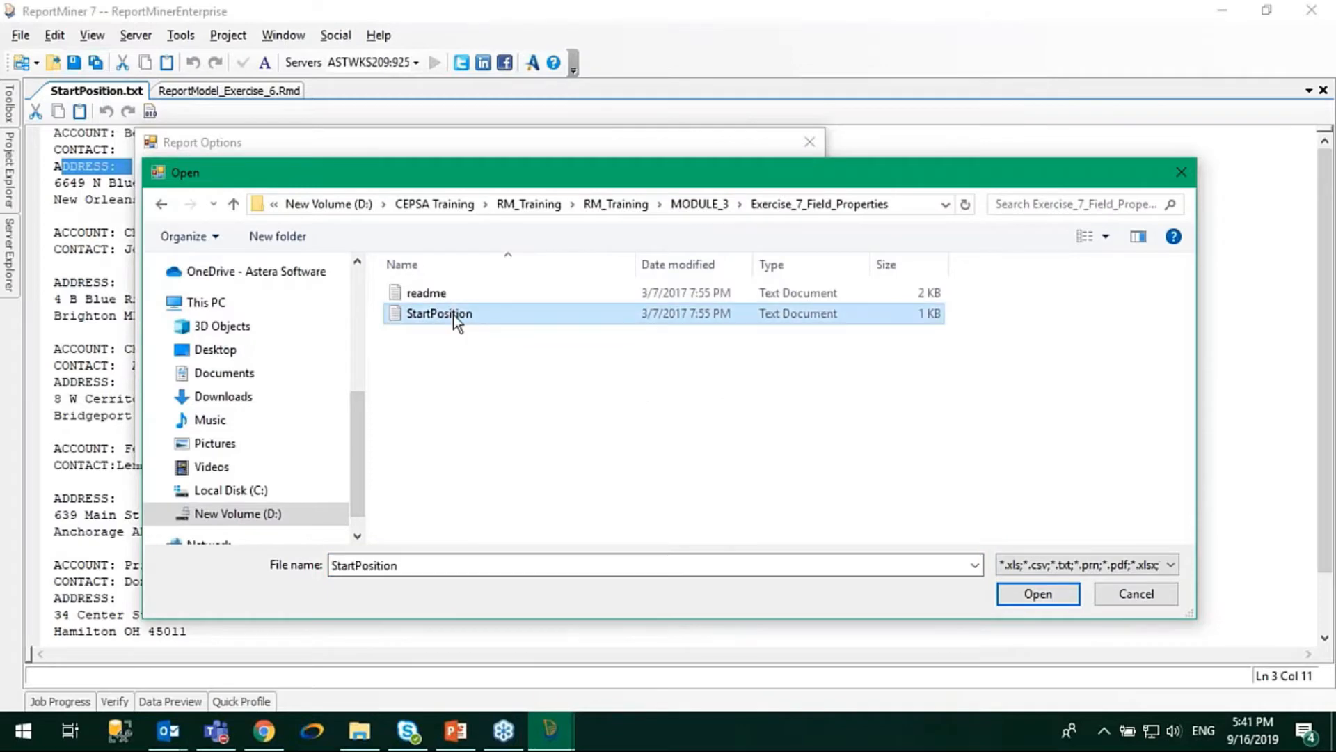
double_click(454, 314)
click(717, 454)
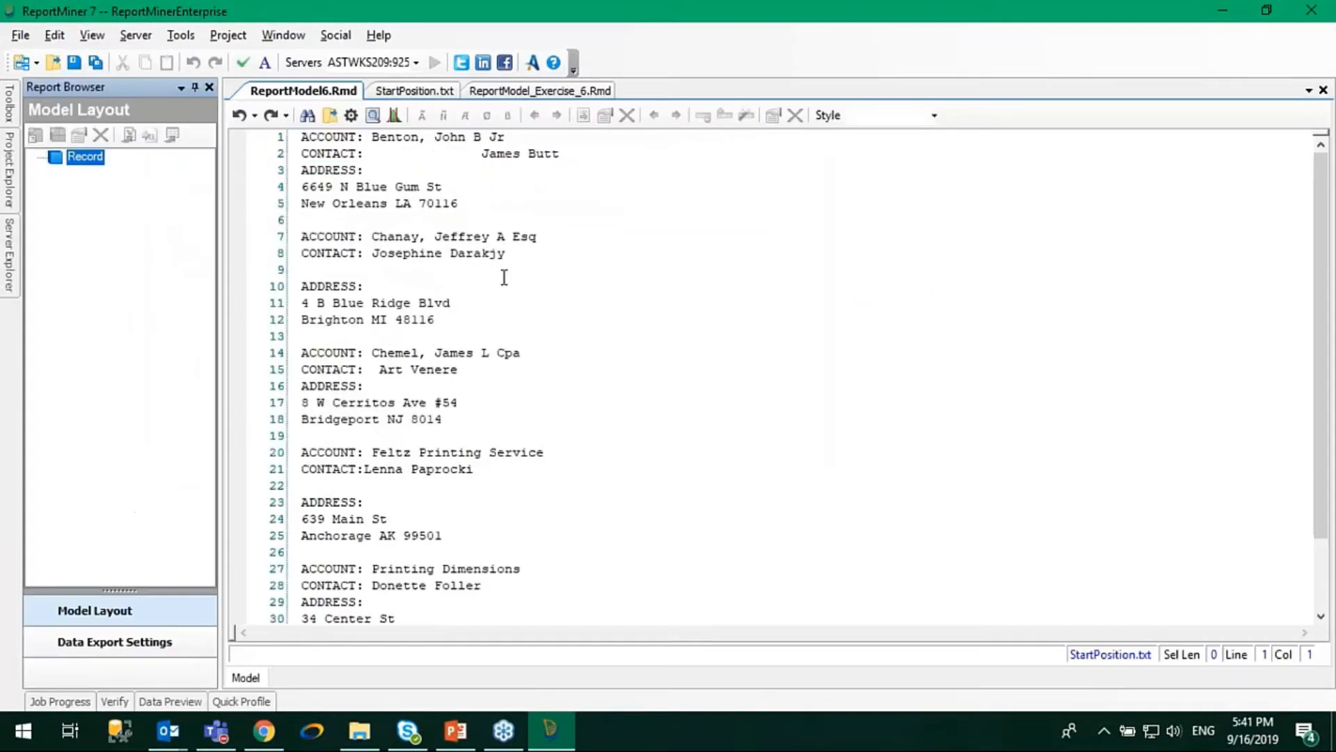
Add a data region under Record with the matching pattern "ACCOUNT:".
click(33, 138)
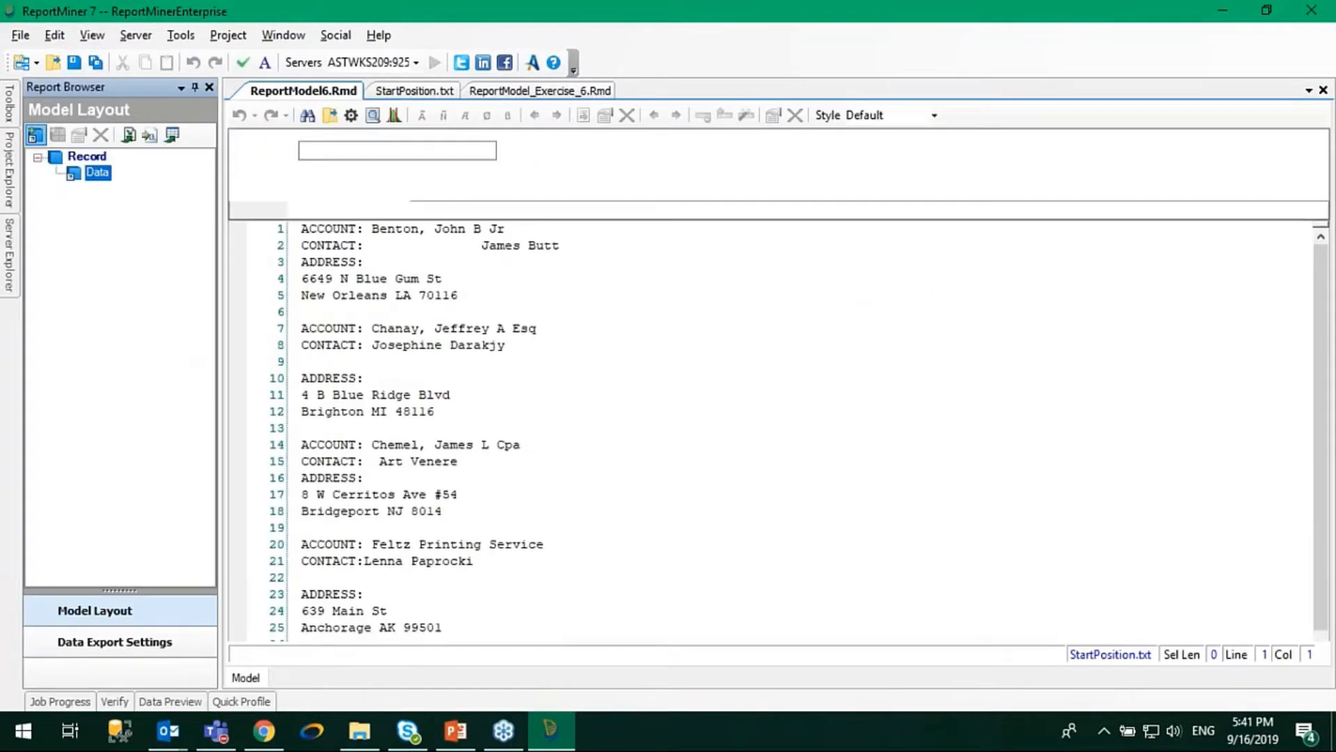
click(294, 211)
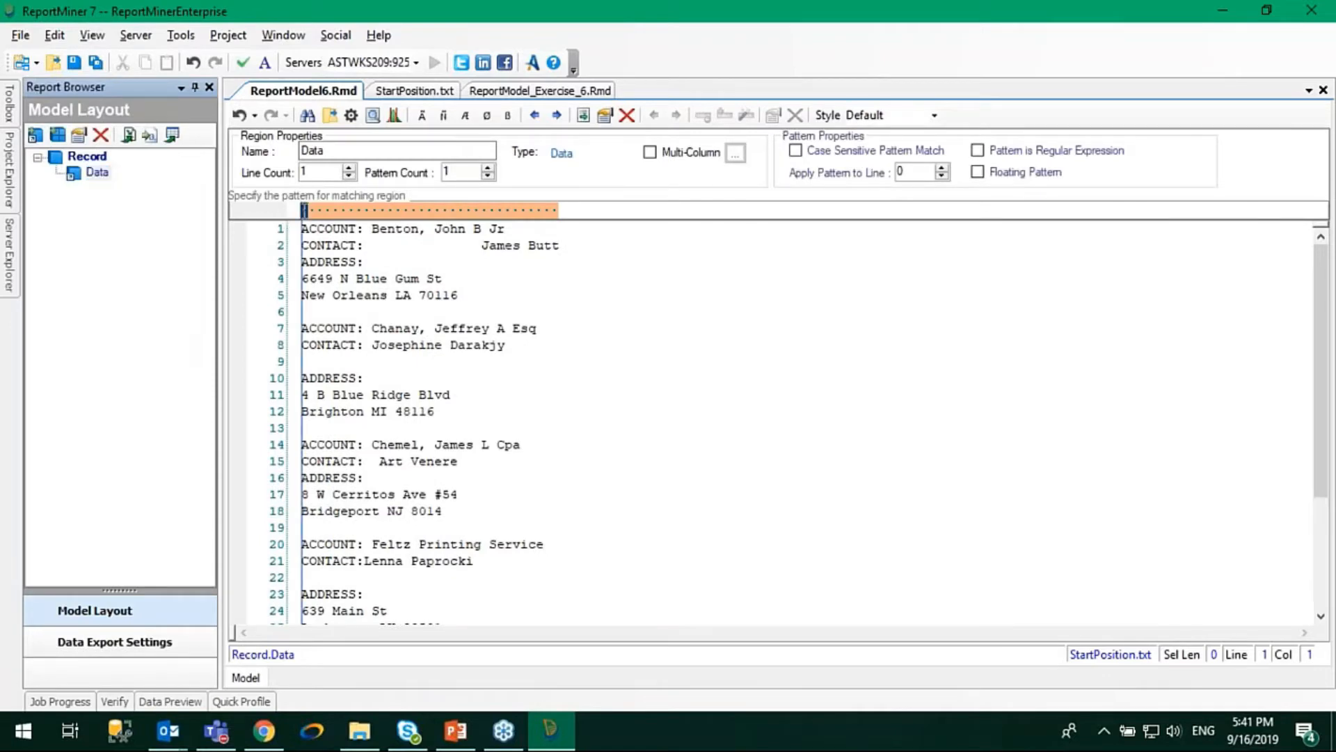
text(ACCOUNT)
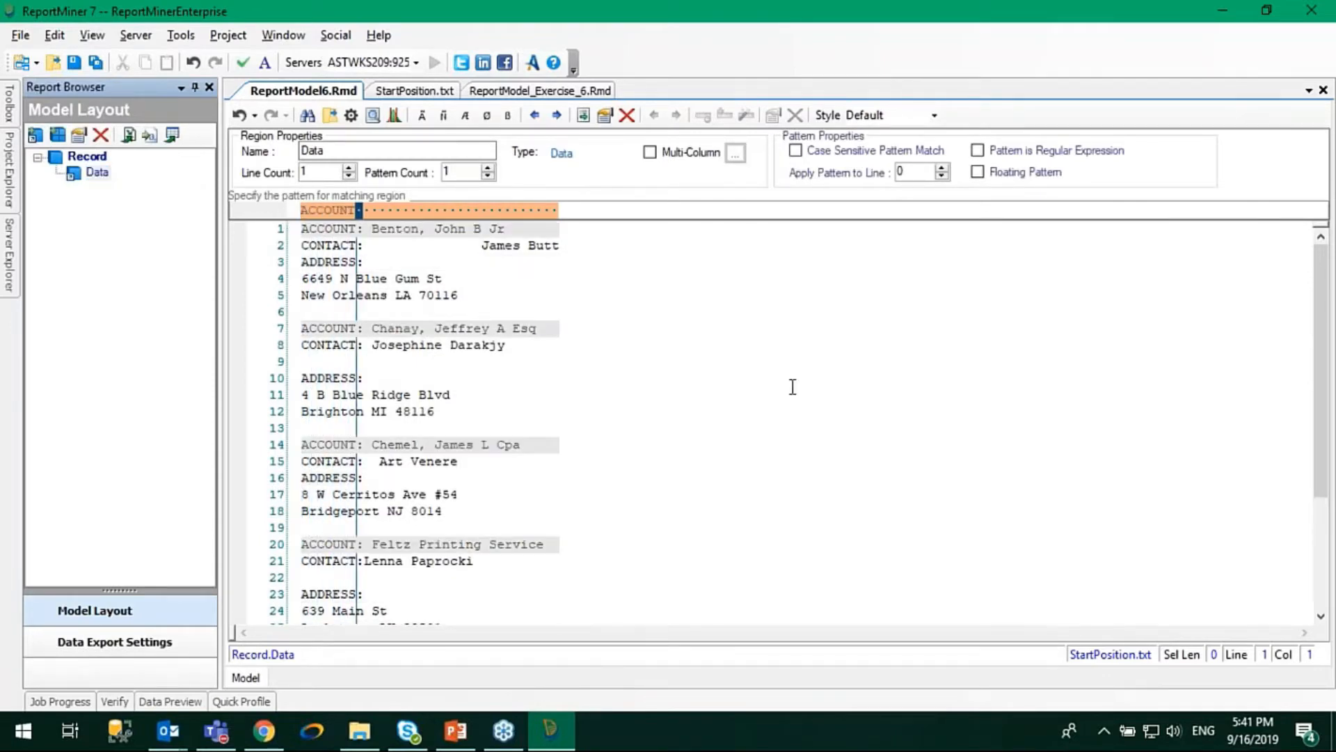
text(:)
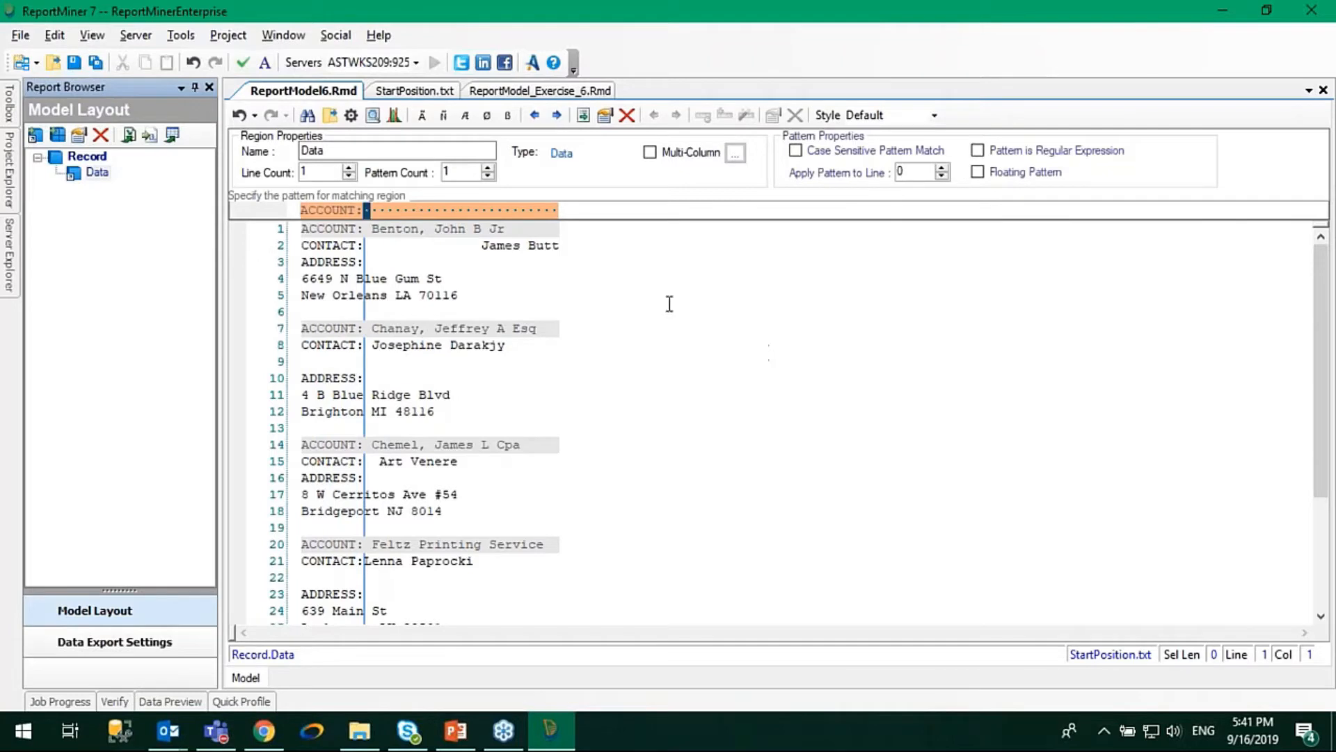
Set the Data region's line count to 6 and check its coverage through the report.
click(348, 168)
click(348, 168)
click(348, 169)
click(348, 169)
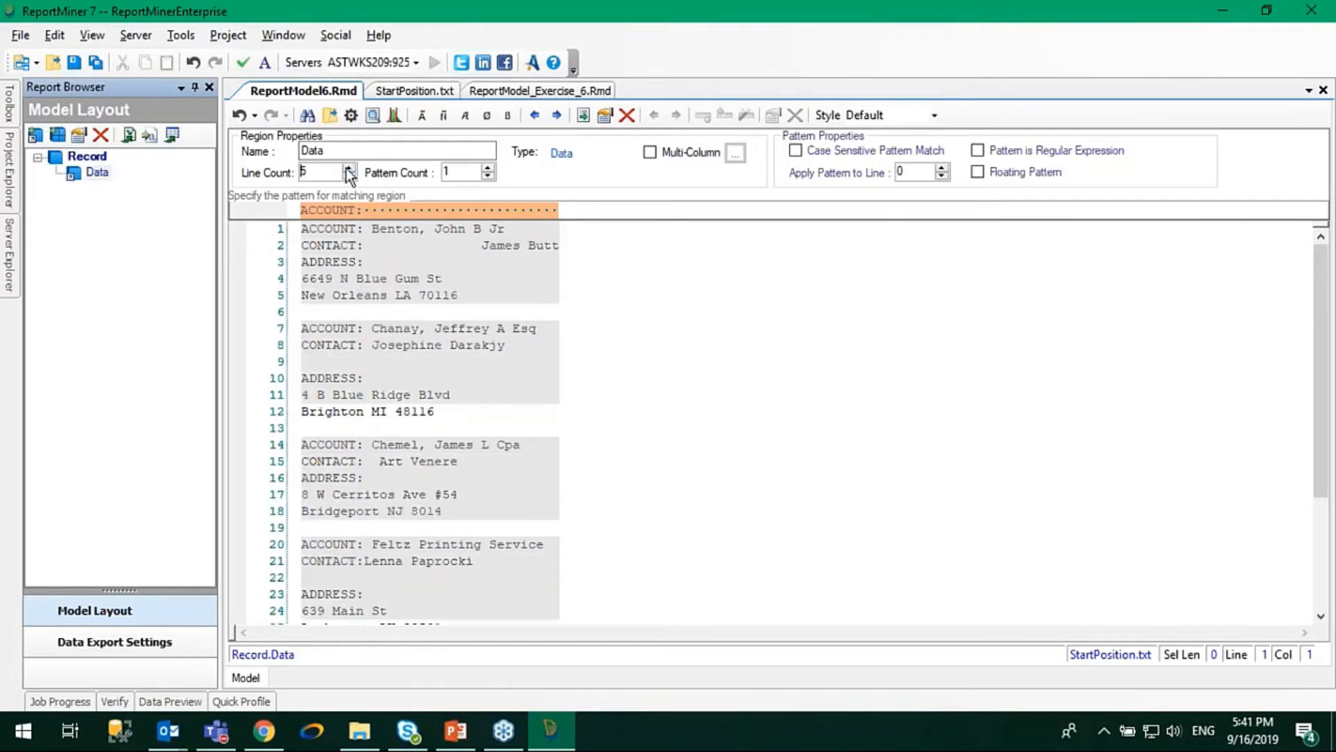
click(348, 168)
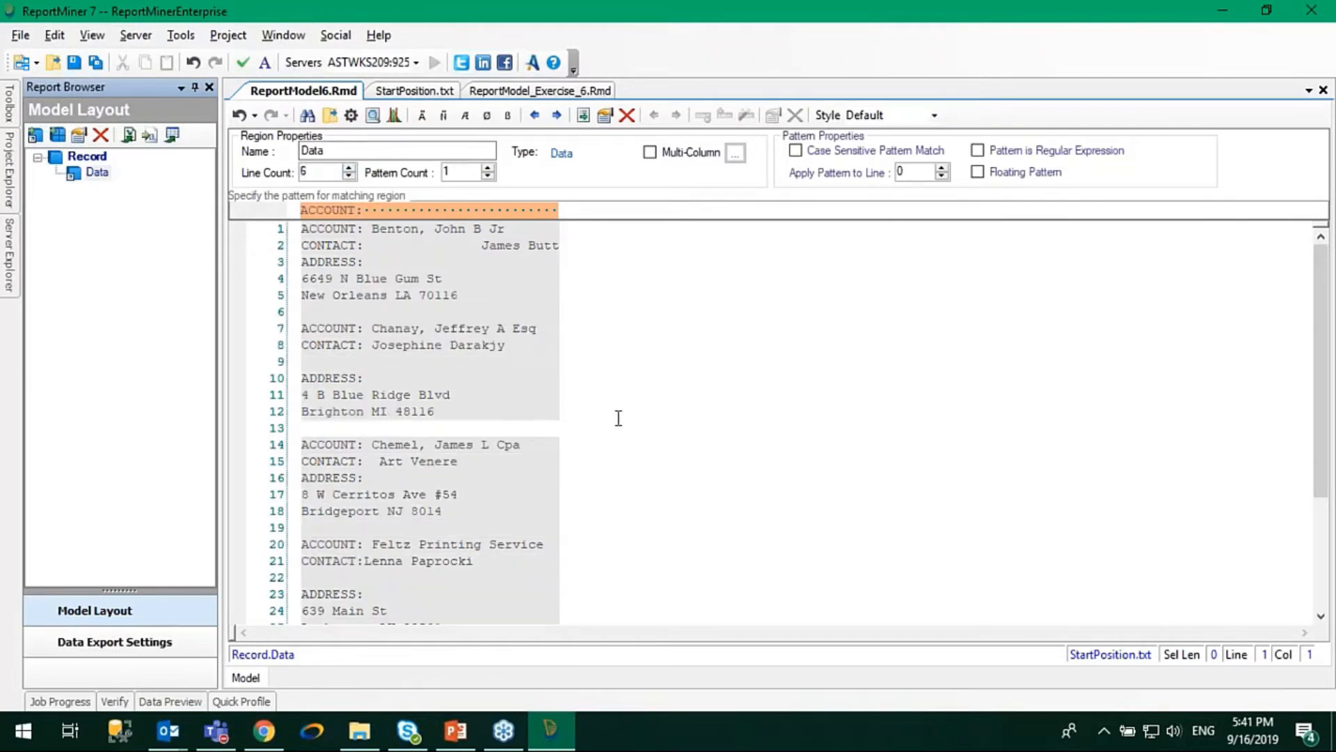
scroll(618, 418, down, 3)
scroll(618, 418, up, 3)
Add a 25-character data field over the text following the ACCOUNT: label on line 1.
drag(364, 228, 562, 228)
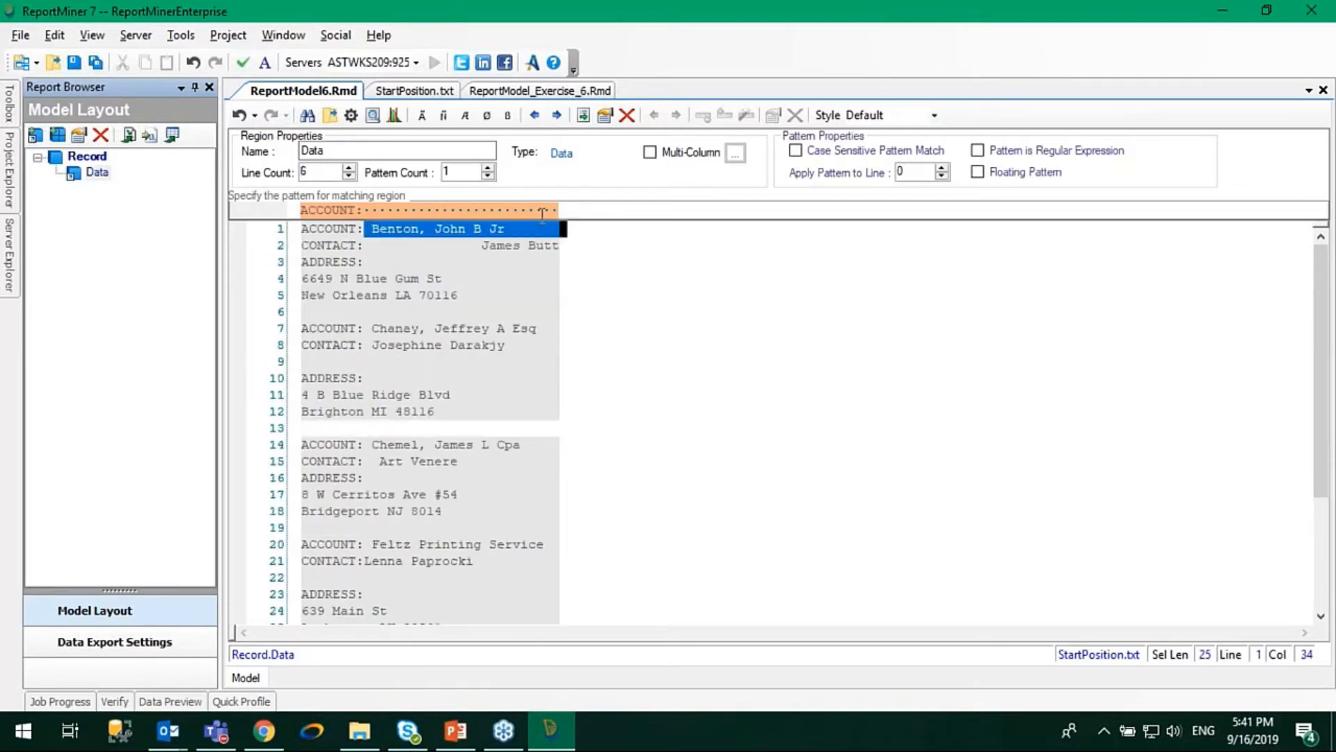
right_click(515, 224)
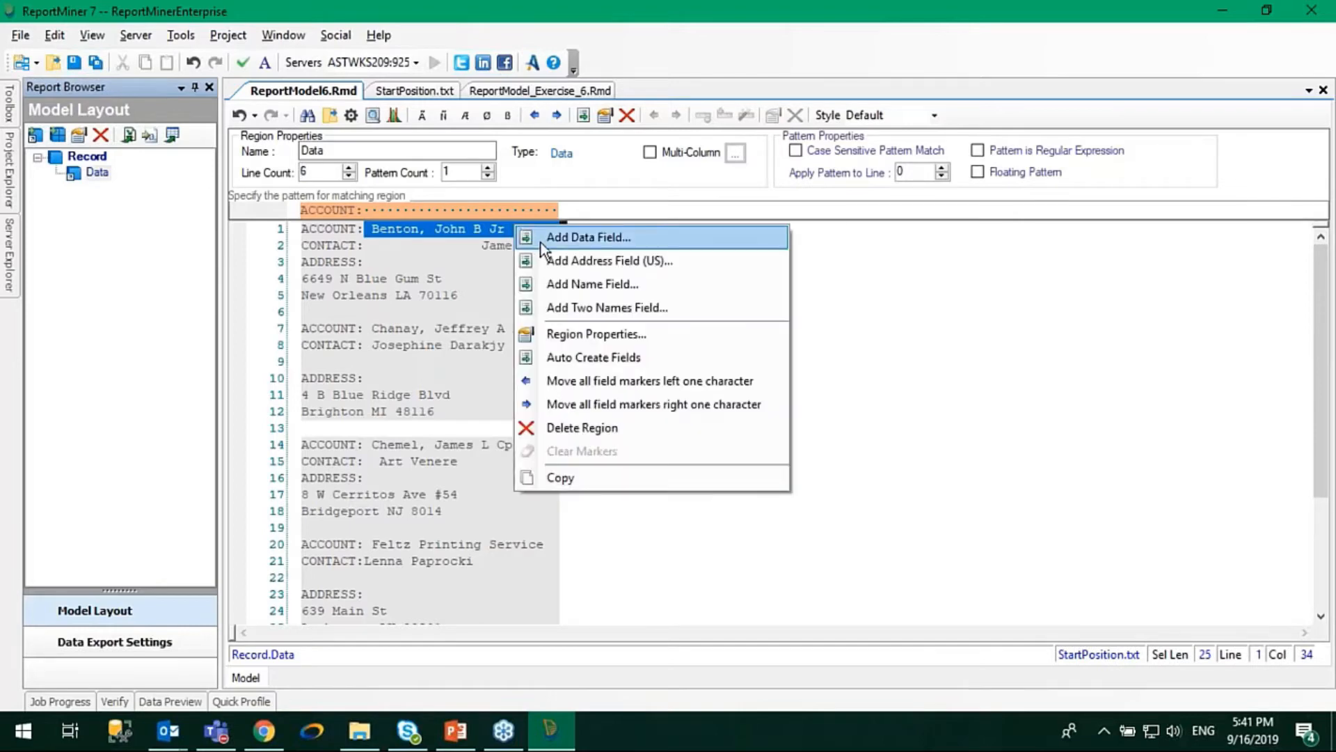
click(542, 240)
scroll(488, 543, down, 3)
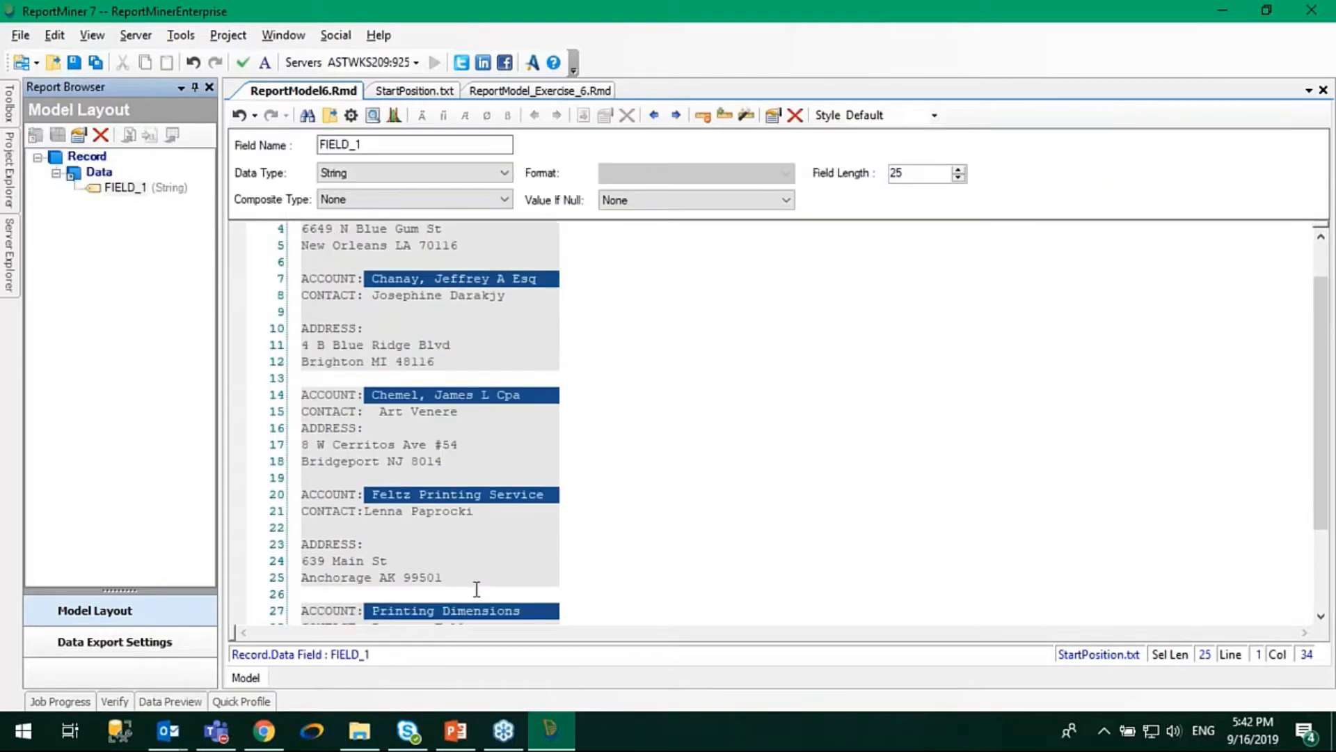
scroll(475, 590, up, 3)
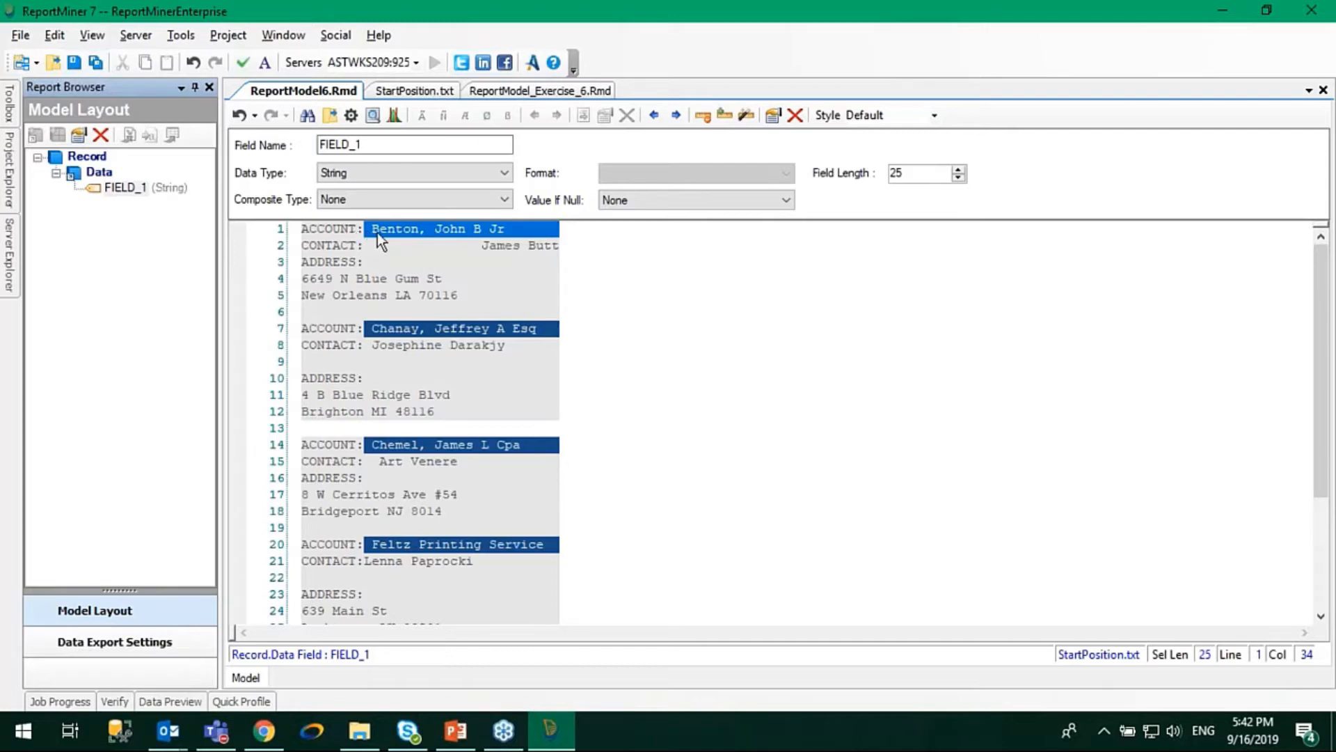
Check the account line in StartPosition.txt and rename the new data field to ACCOUNT in the report model.
click(396, 92)
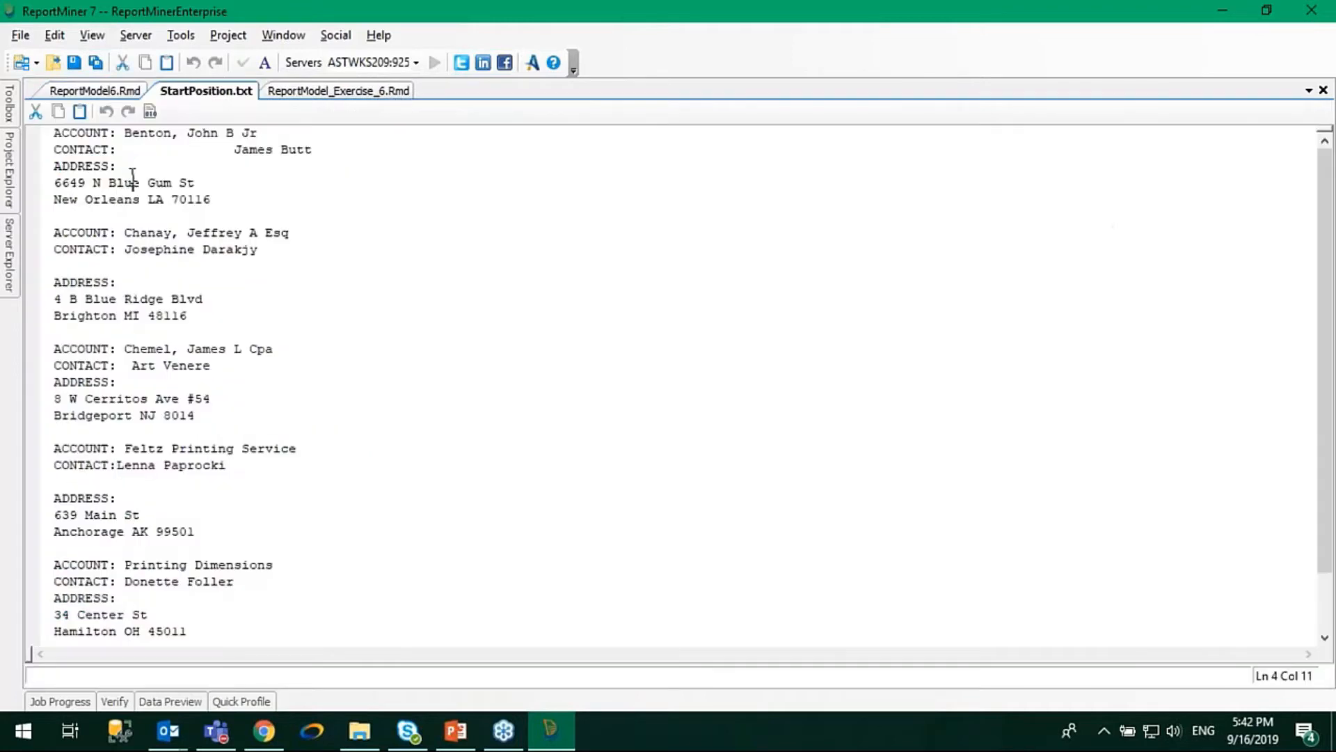
click(121, 137)
click(125, 137)
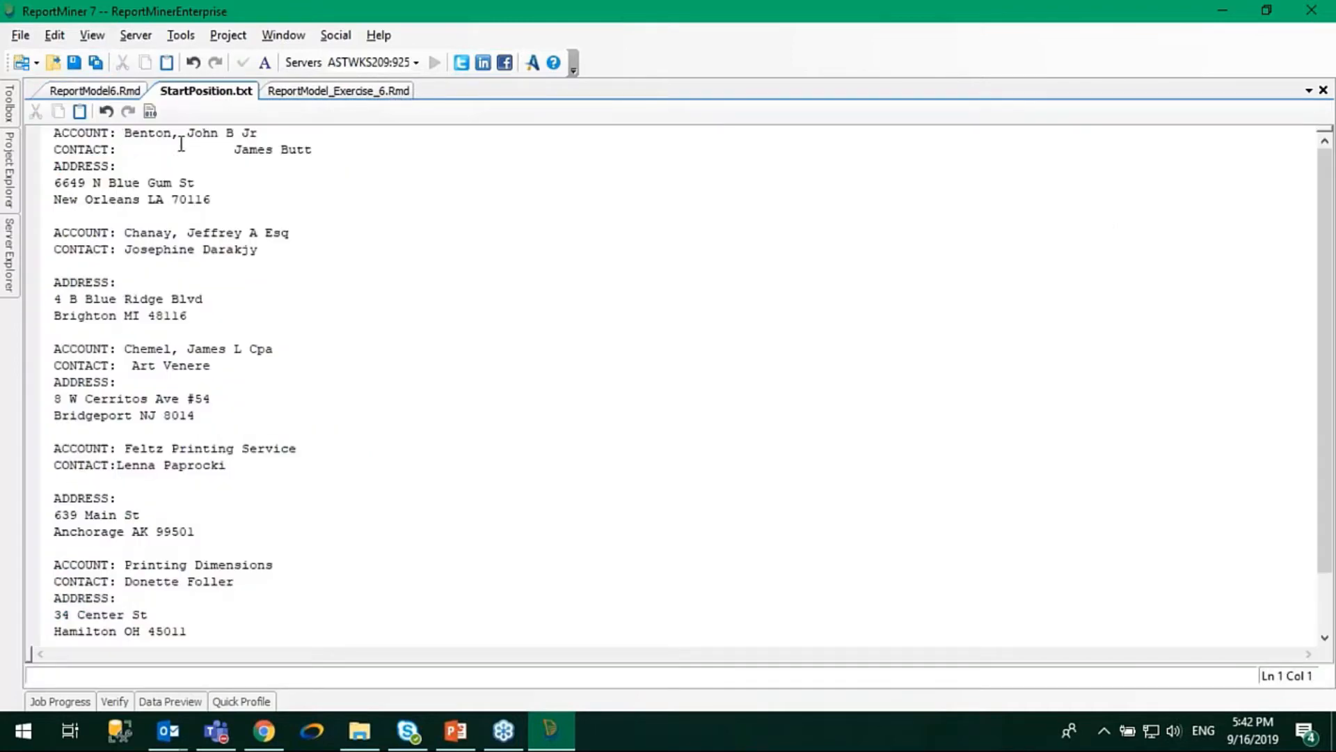
click(106, 91)
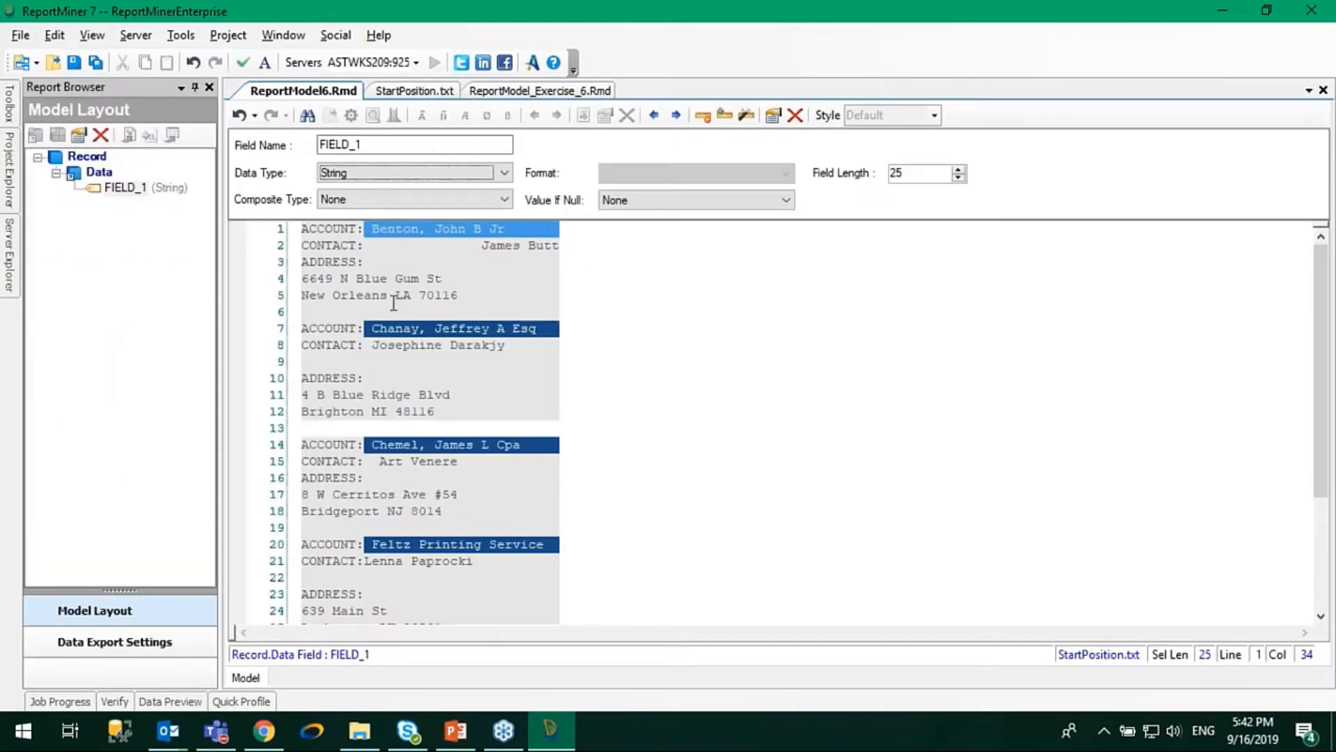
double_click(386, 146)
text(ACCOUNT)
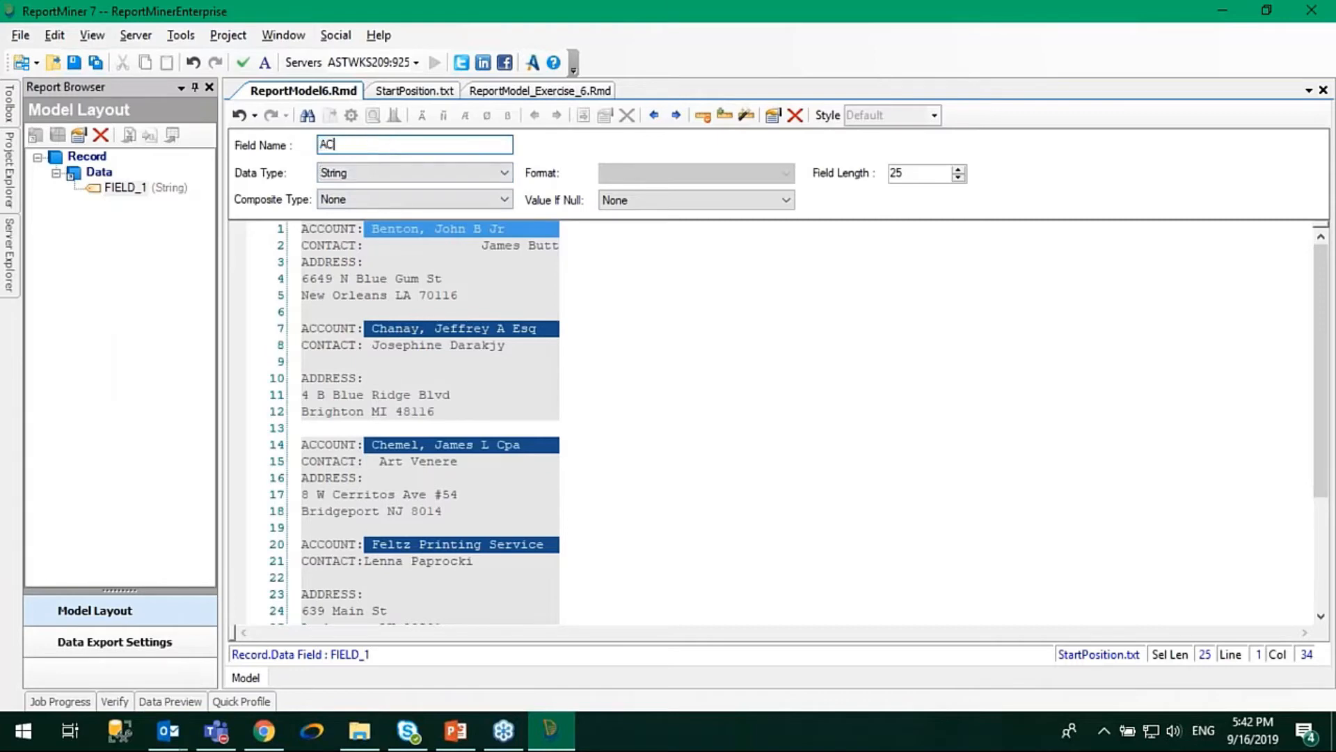
click(438, 296)
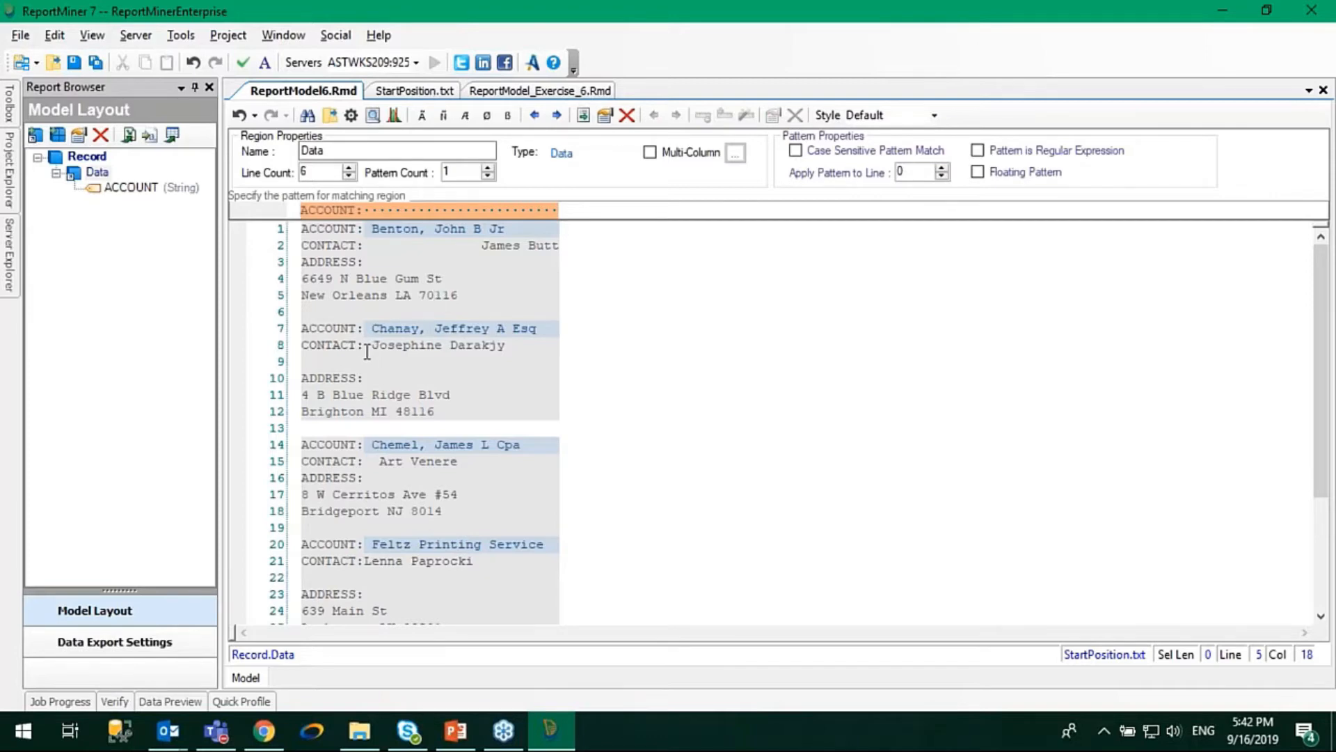
Add a 10-character data field over the contact name on line 2.
drag(365, 346, 525, 345)
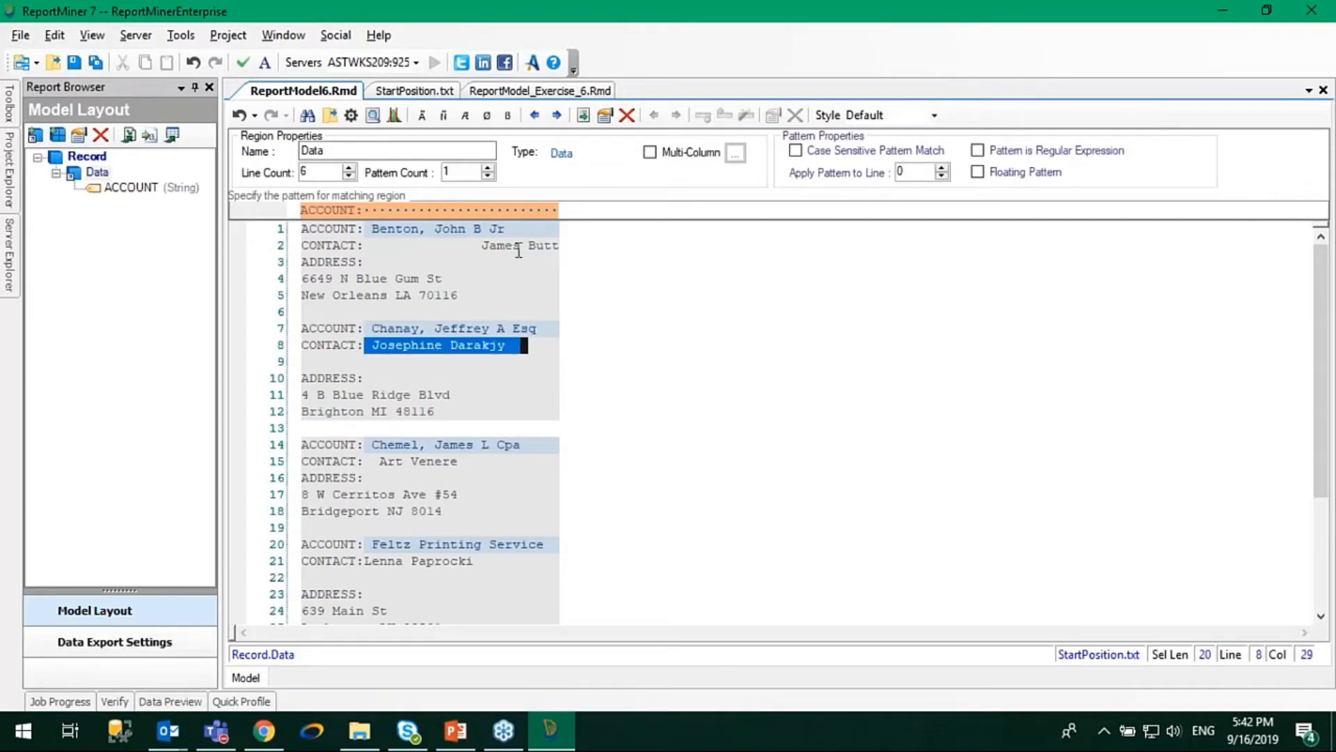
drag(482, 246, 565, 245)
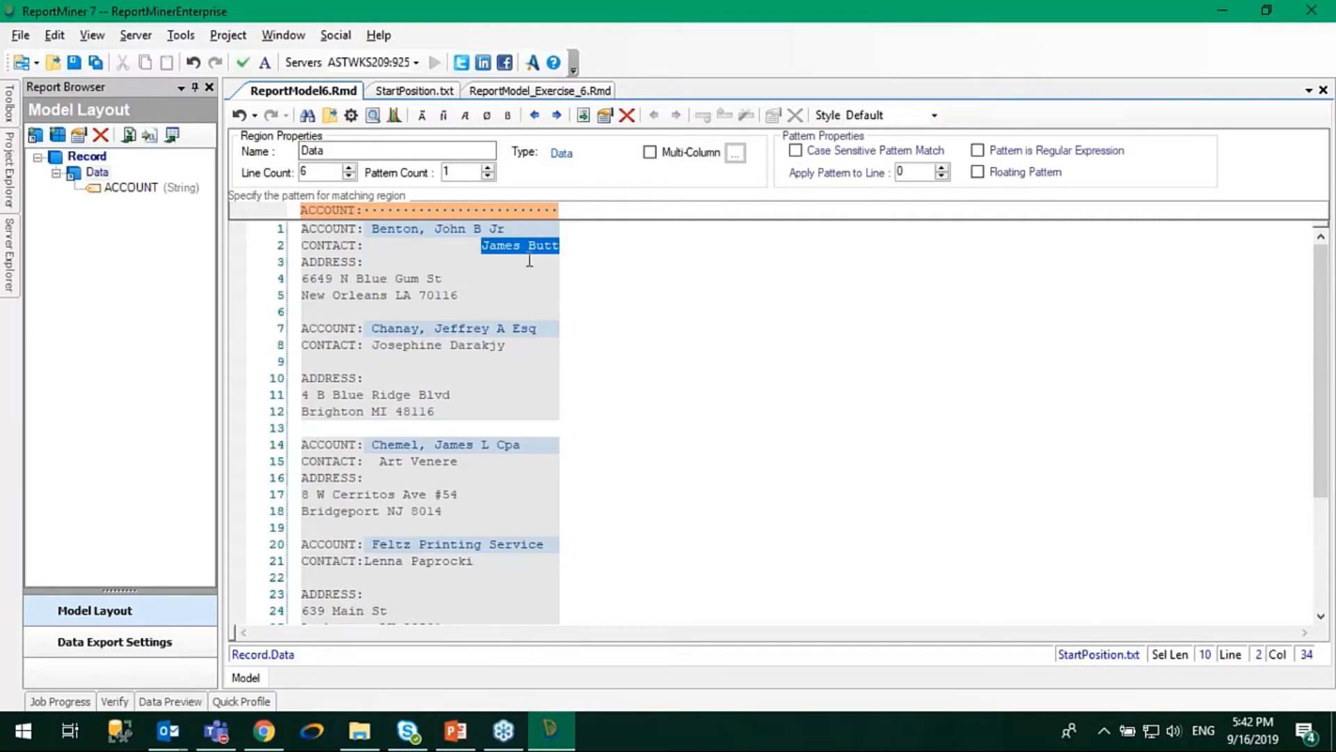
click(383, 345)
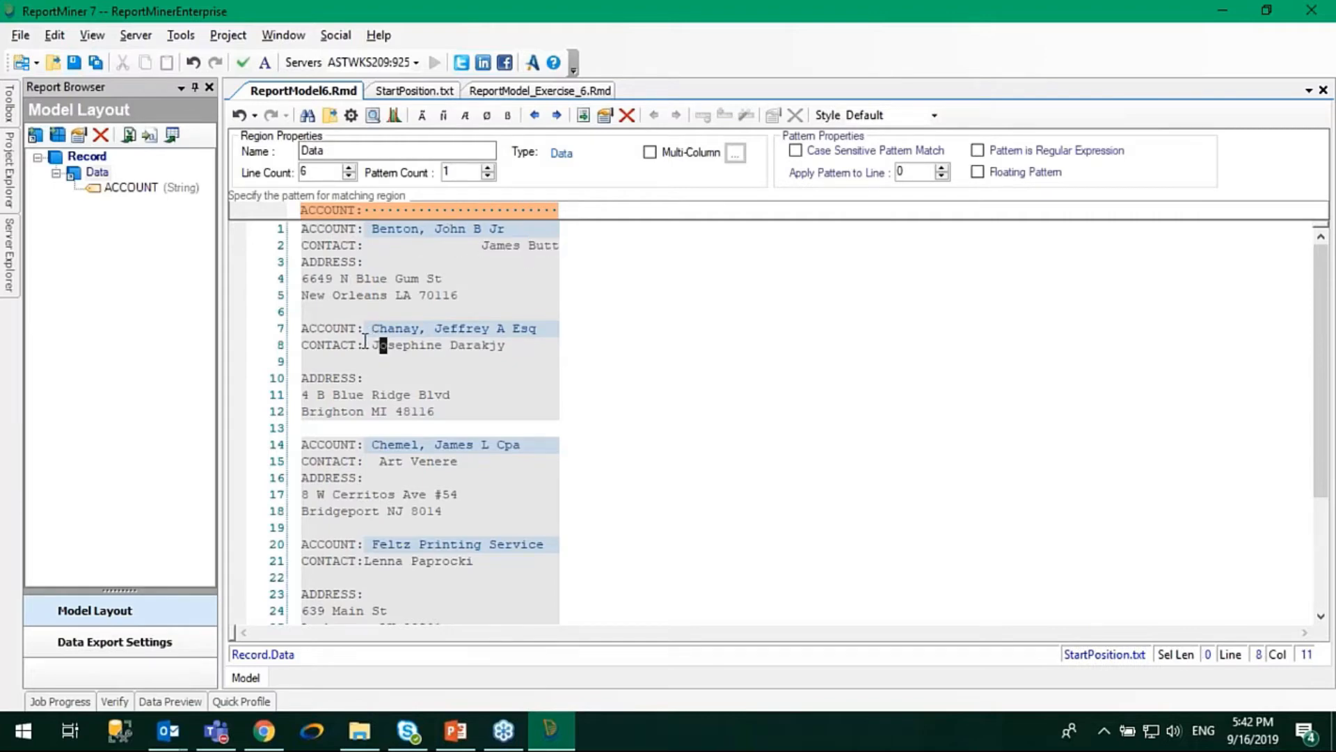
drag(364, 245, 534, 251)
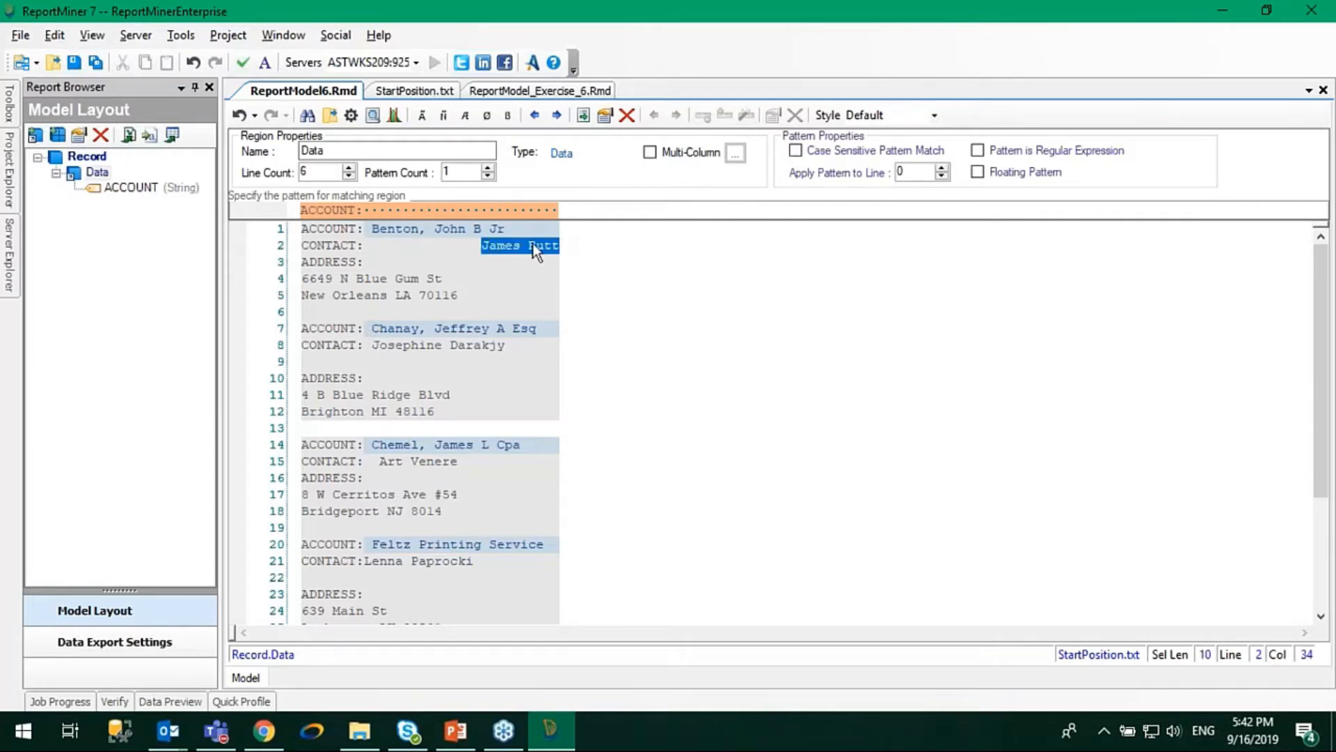
right_click(535, 252)
click(552, 255)
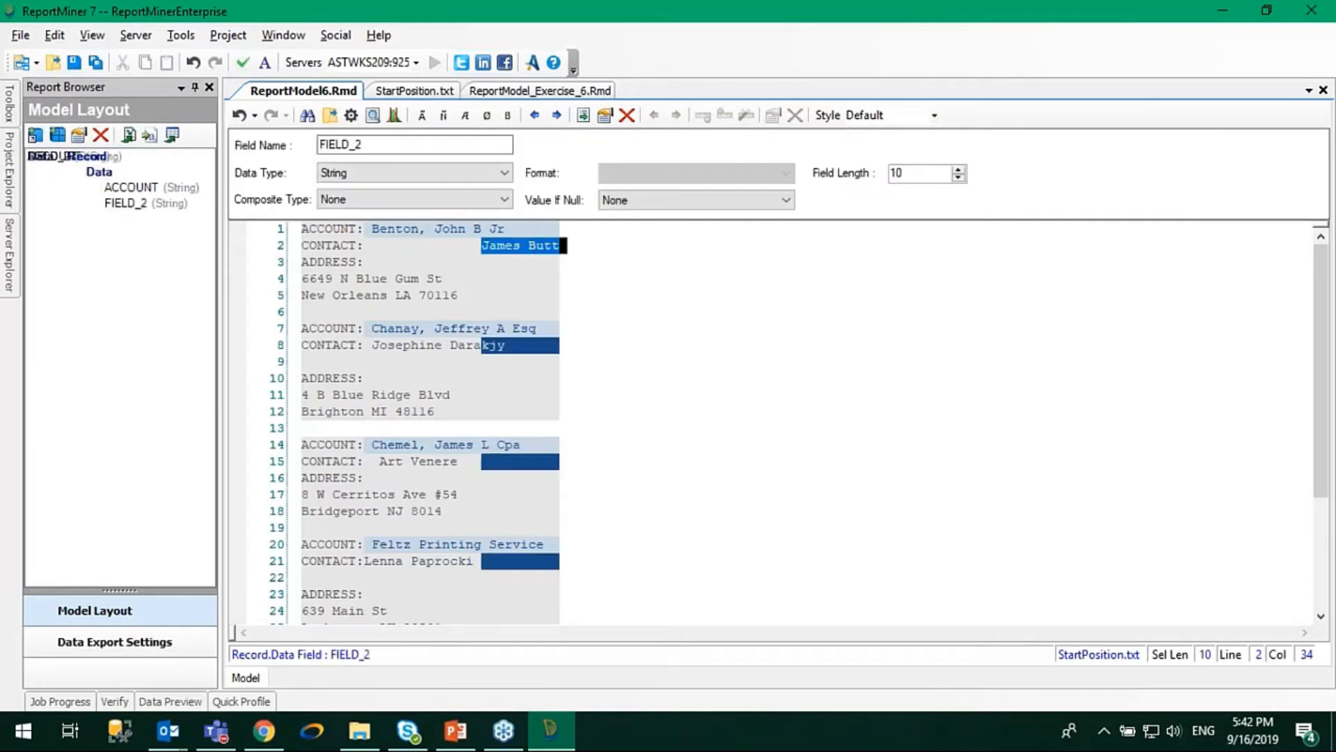
Check how the new field covers the other contact lines and rename it to CONTACT.
click(503, 356)
click(485, 345)
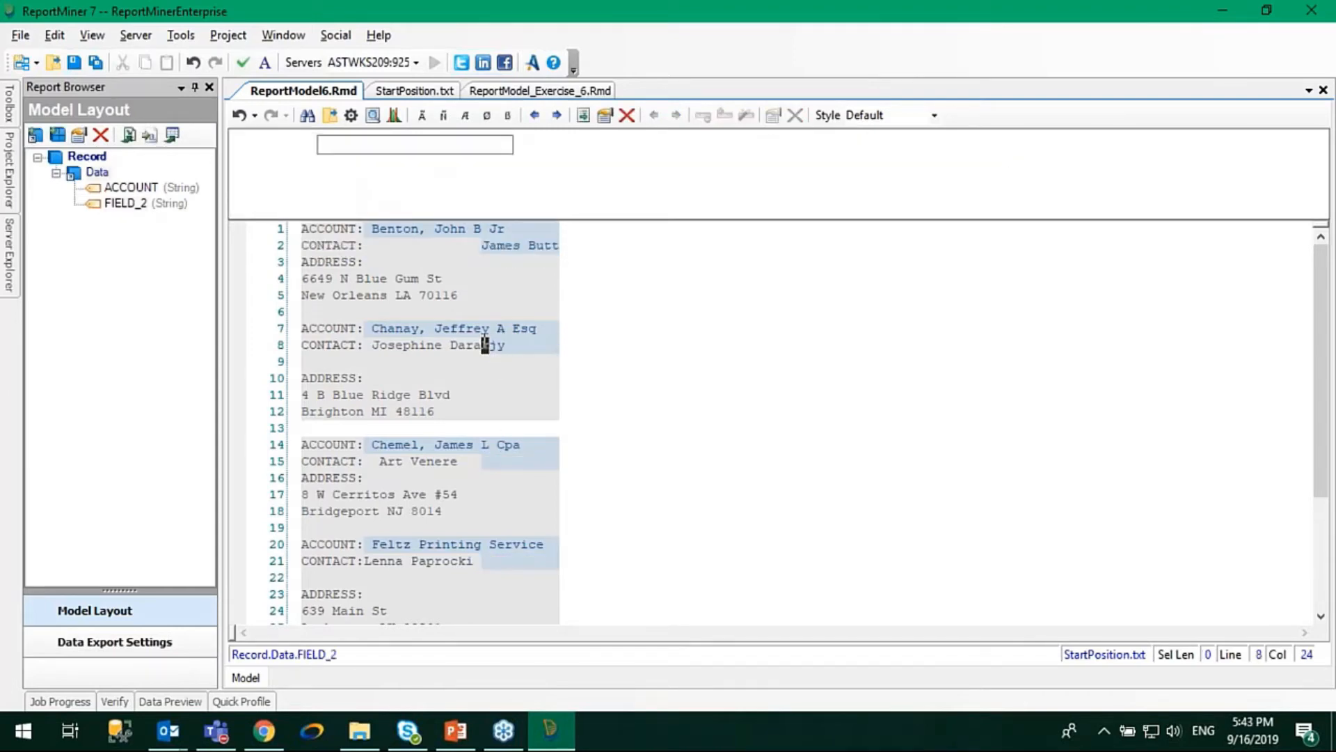
click(508, 462)
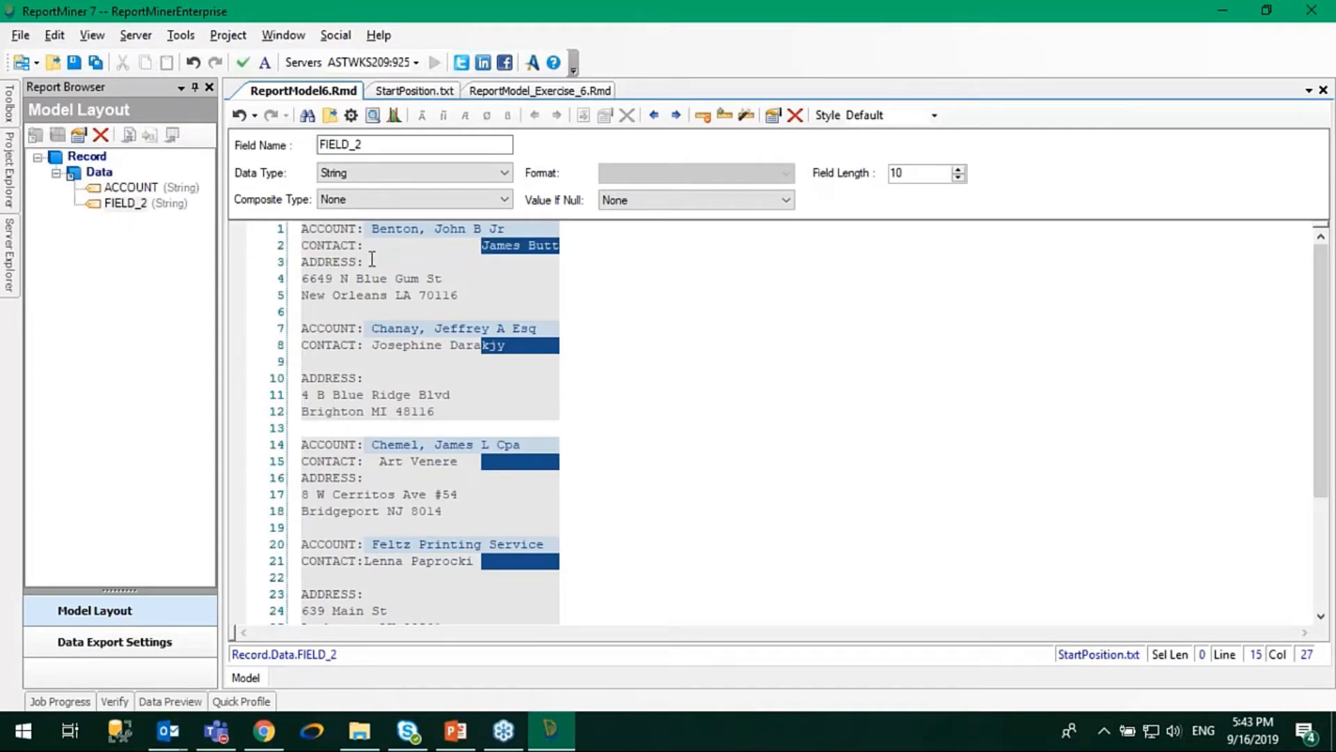
drag(363, 244, 297, 252)
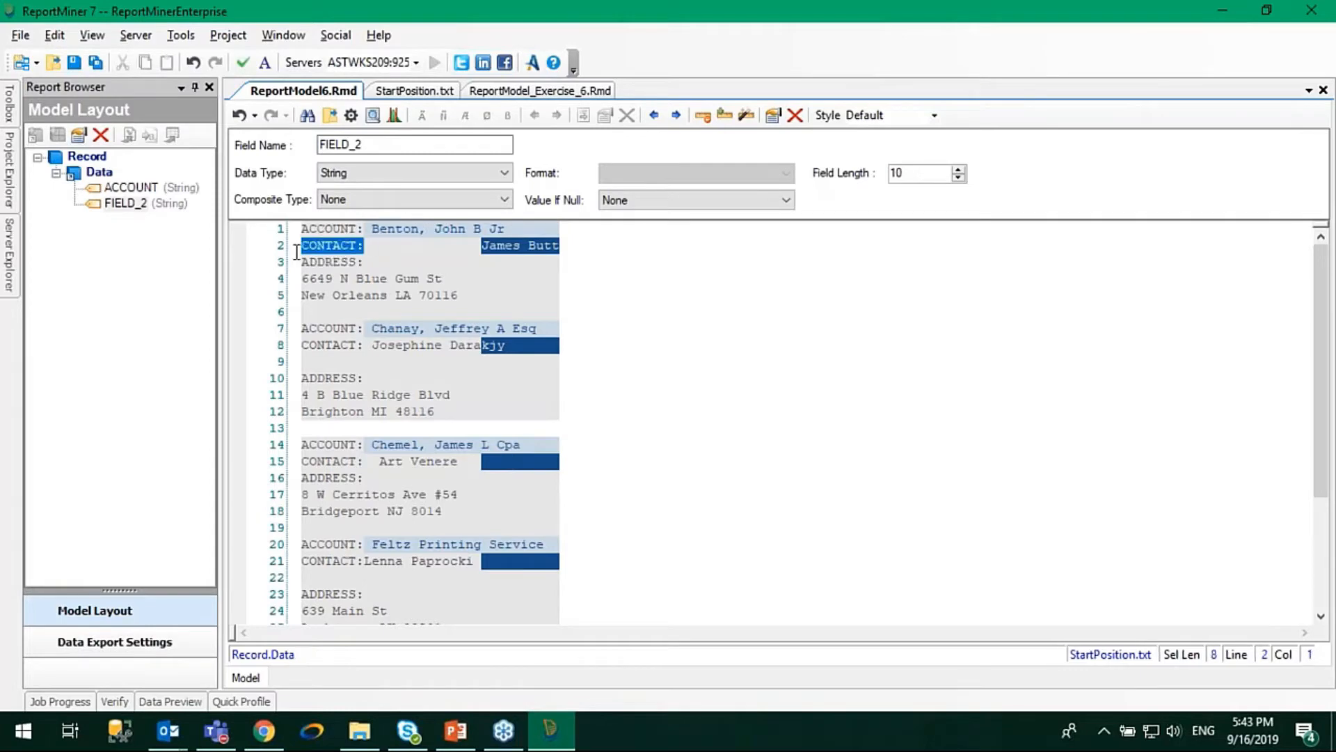
click(369, 252)
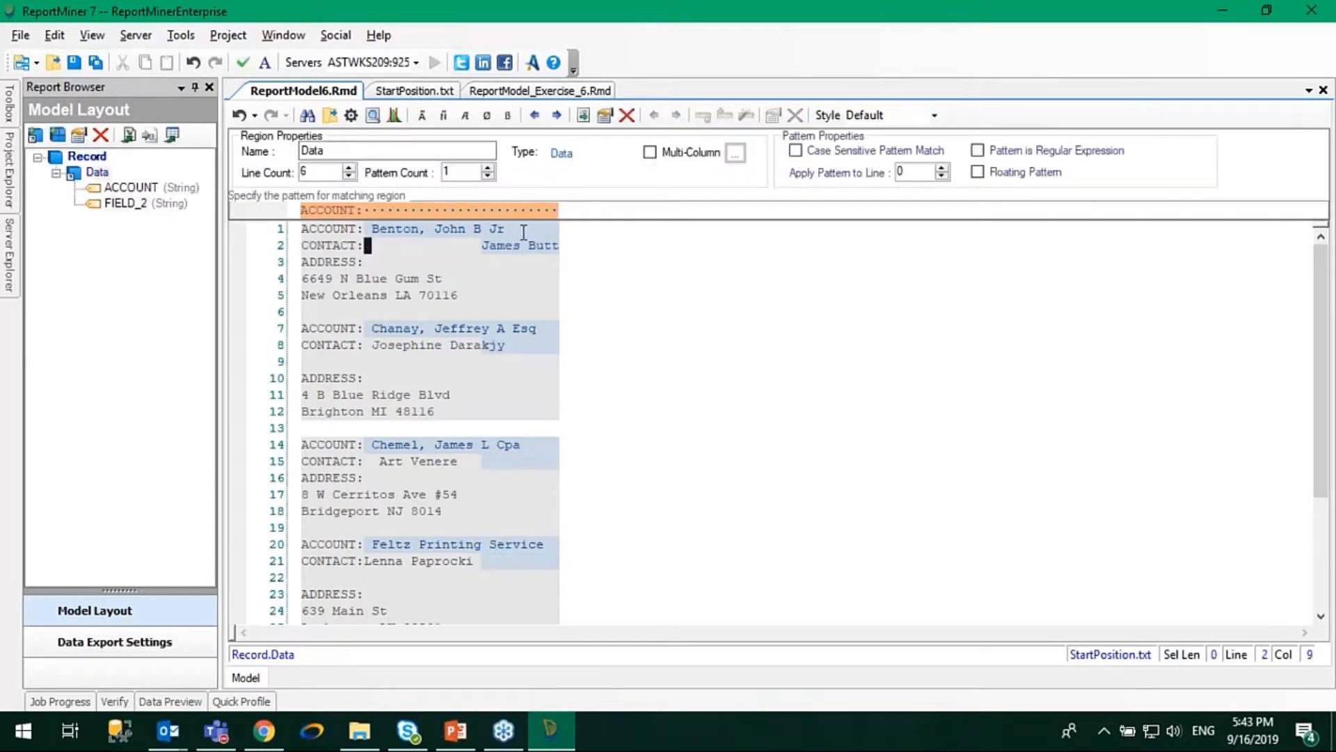
click(538, 245)
double_click(397, 143)
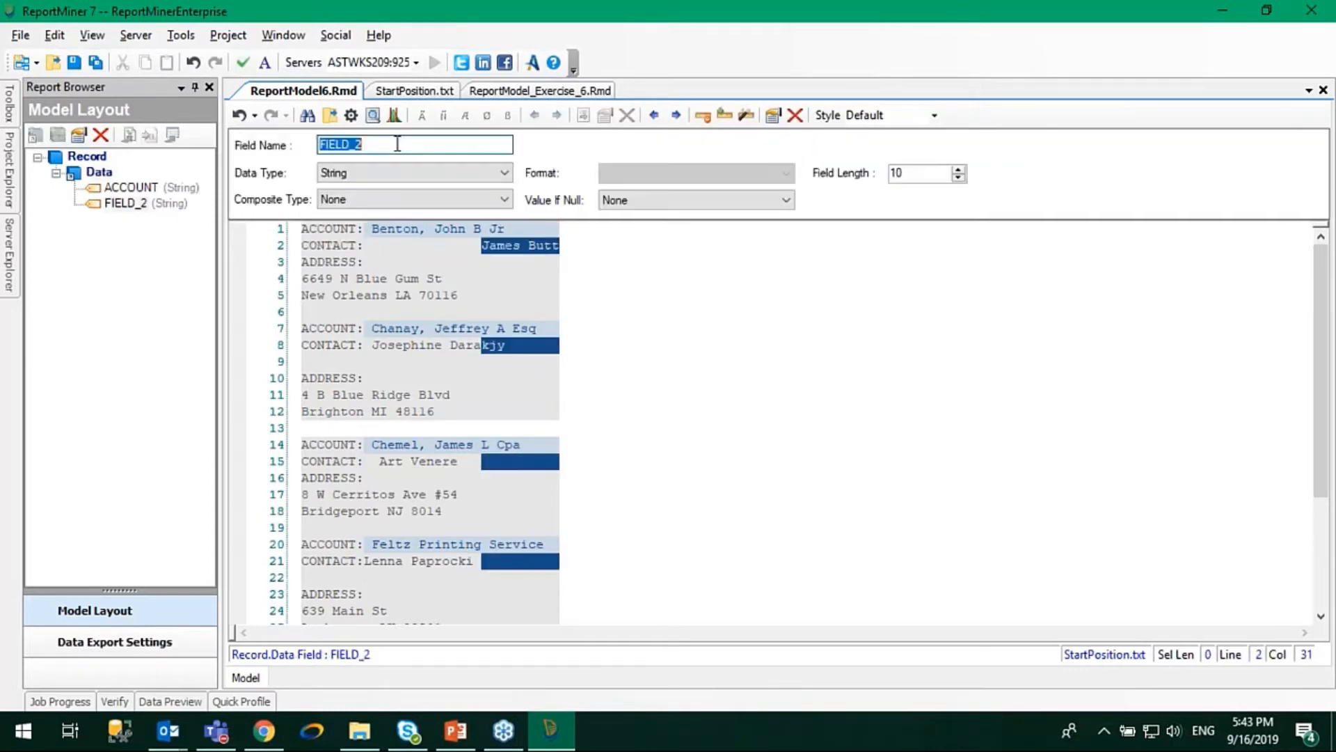
text(CONTAXC)
key(Return)
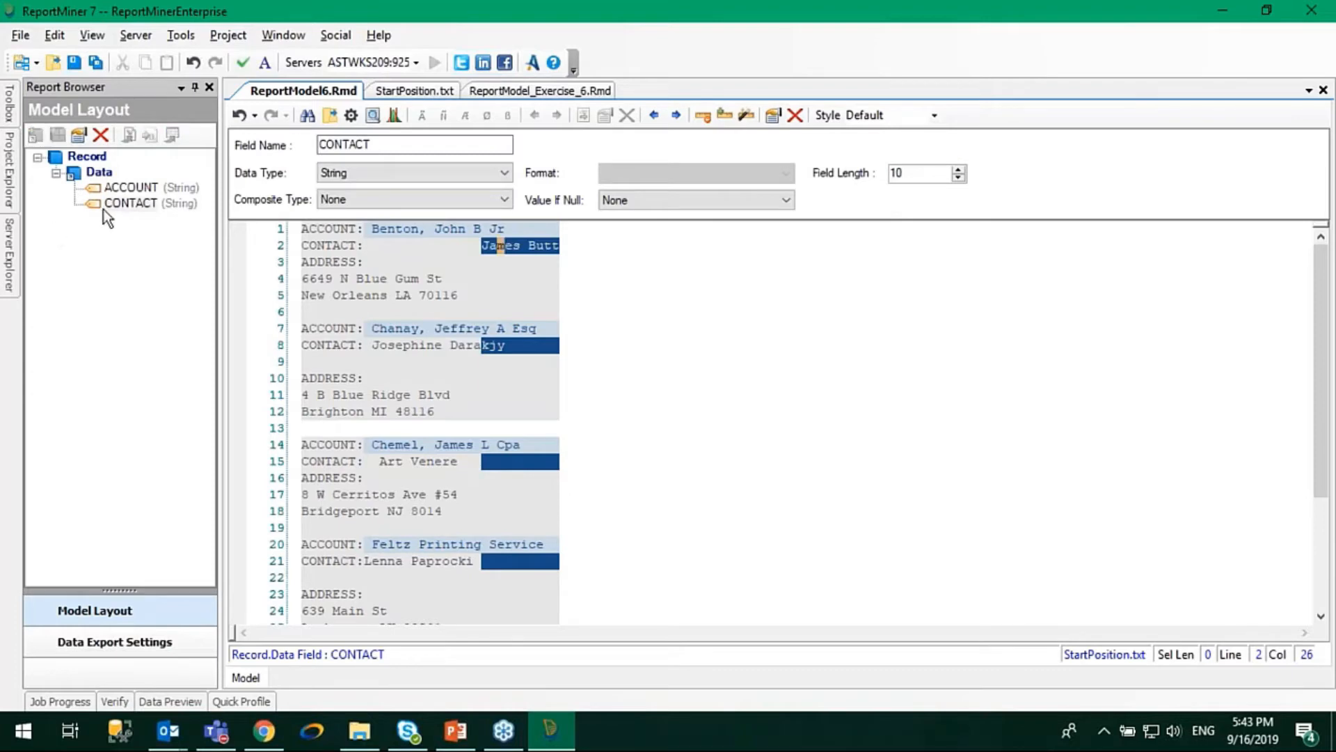
right_click(89, 205)
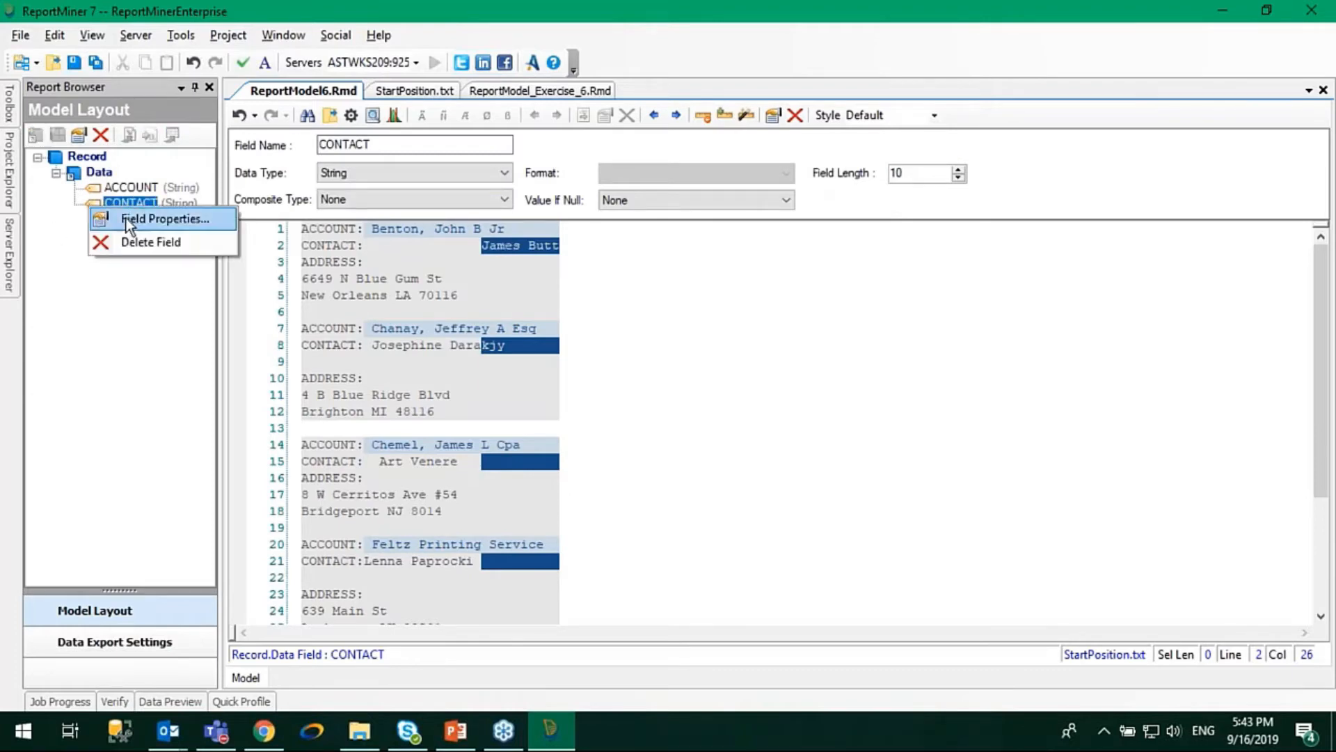
click(106, 317)
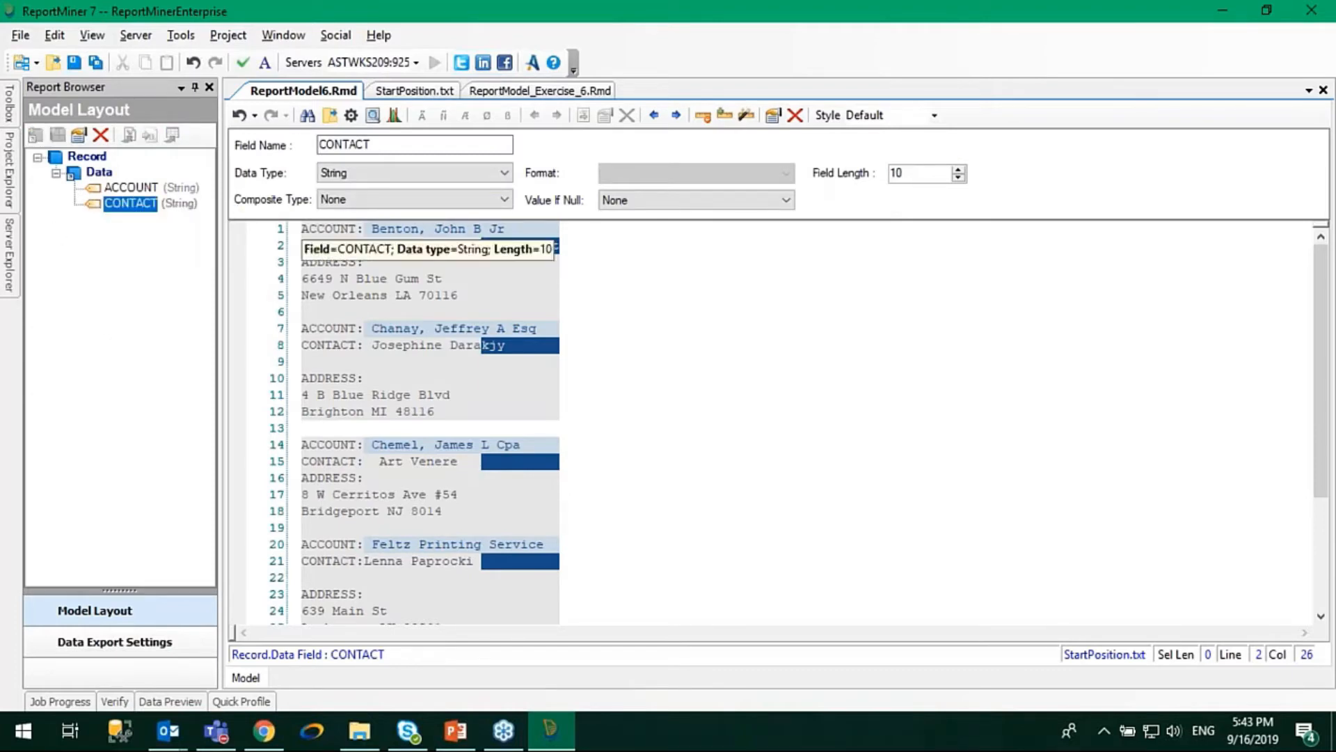
Open the field properties of the CONTACT field and move the dialog clear of the report text.
click(558, 249)
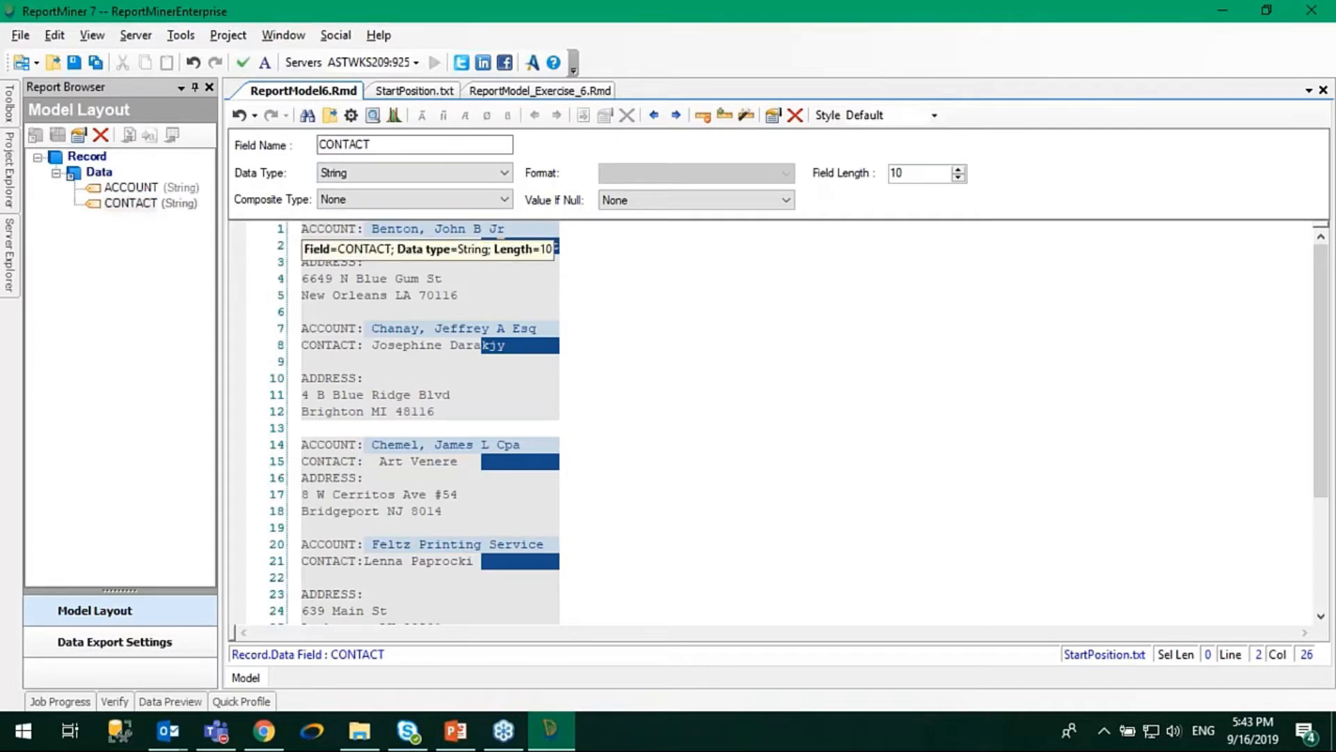
right_click(559, 249)
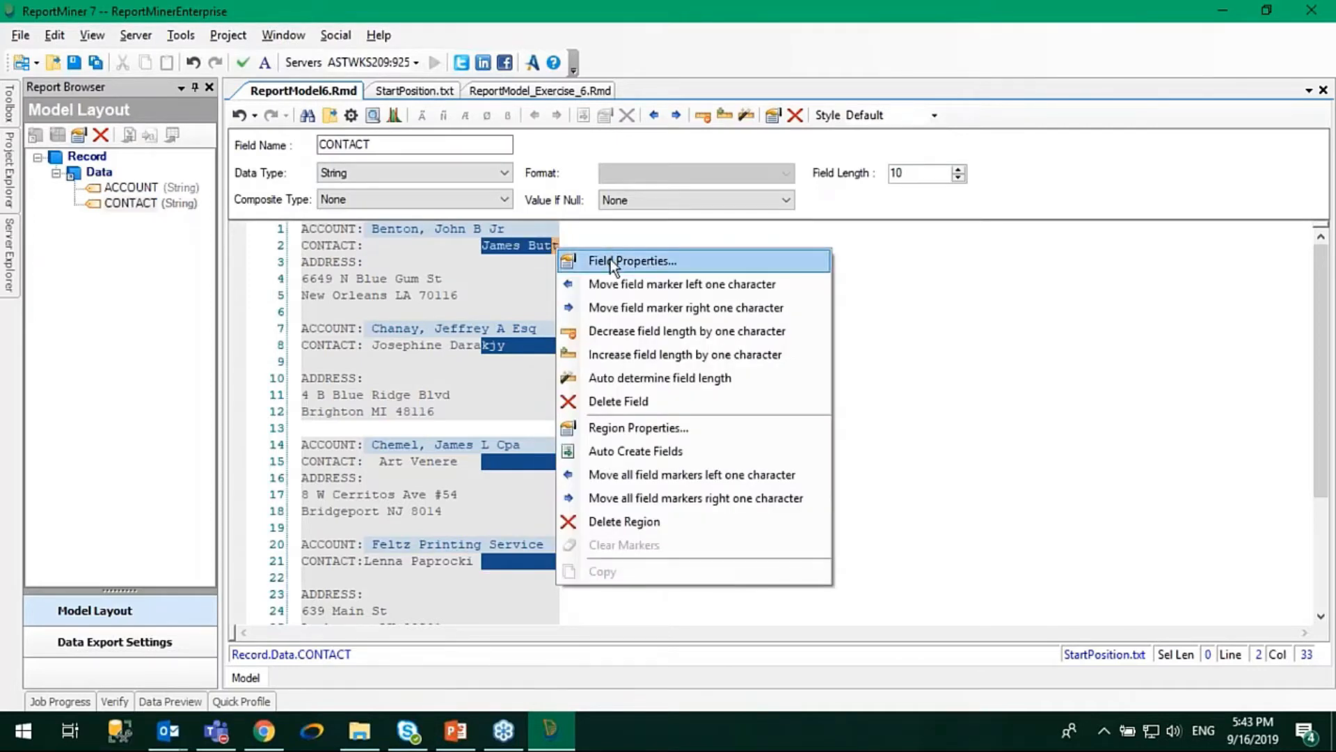
click(106, 209)
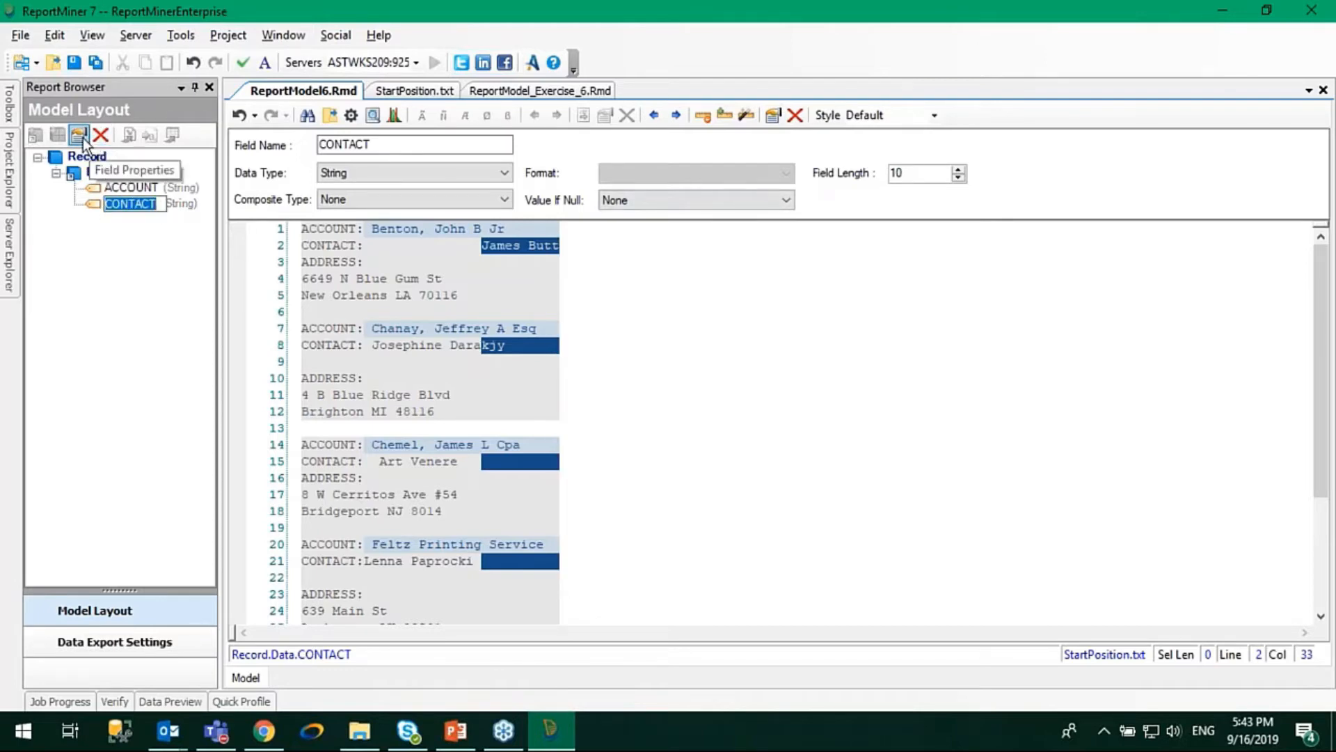
click(78, 237)
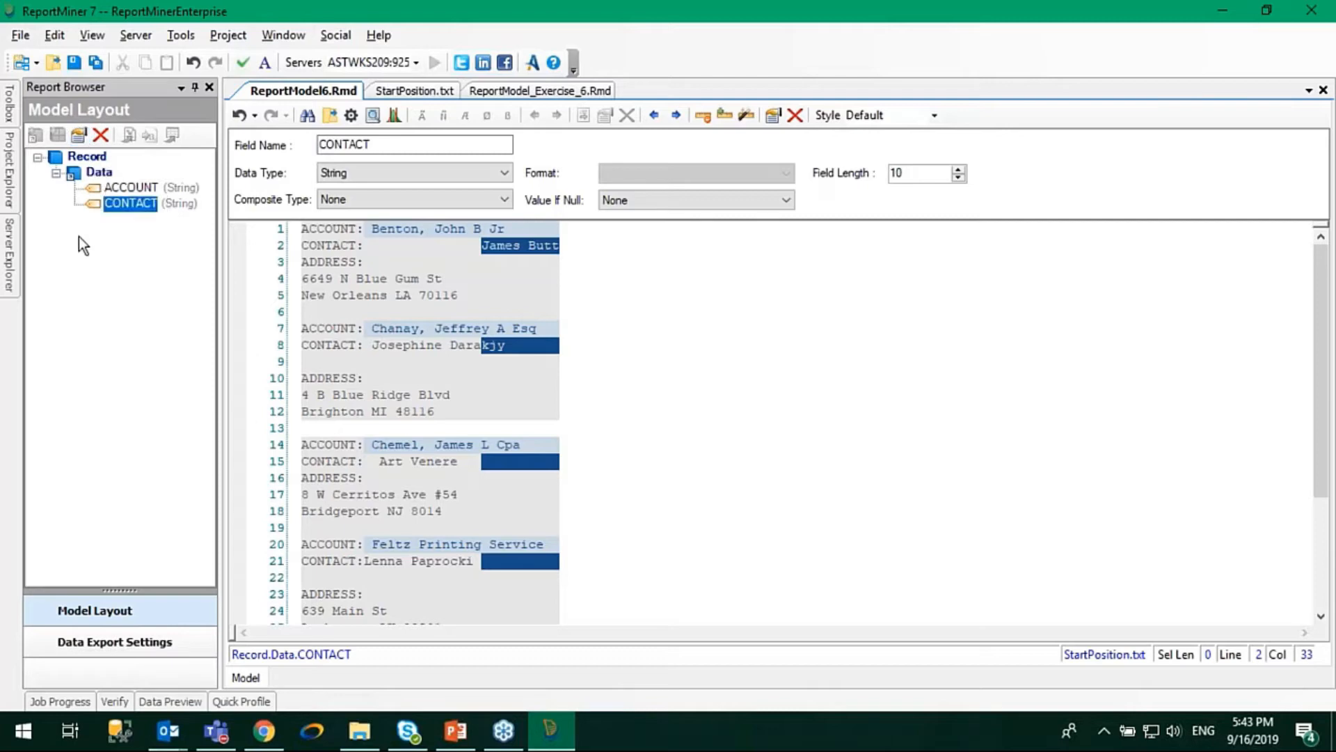
click(81, 142)
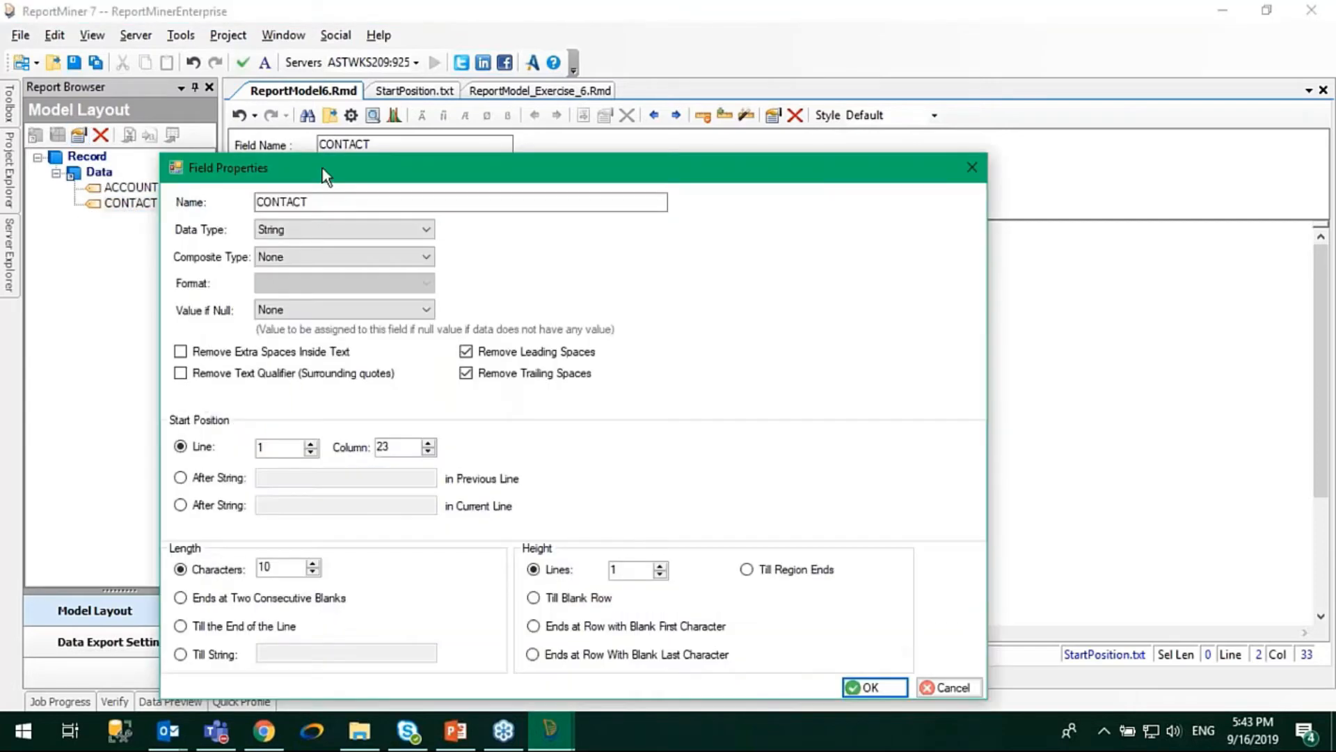
drag(371, 68, 385, 66)
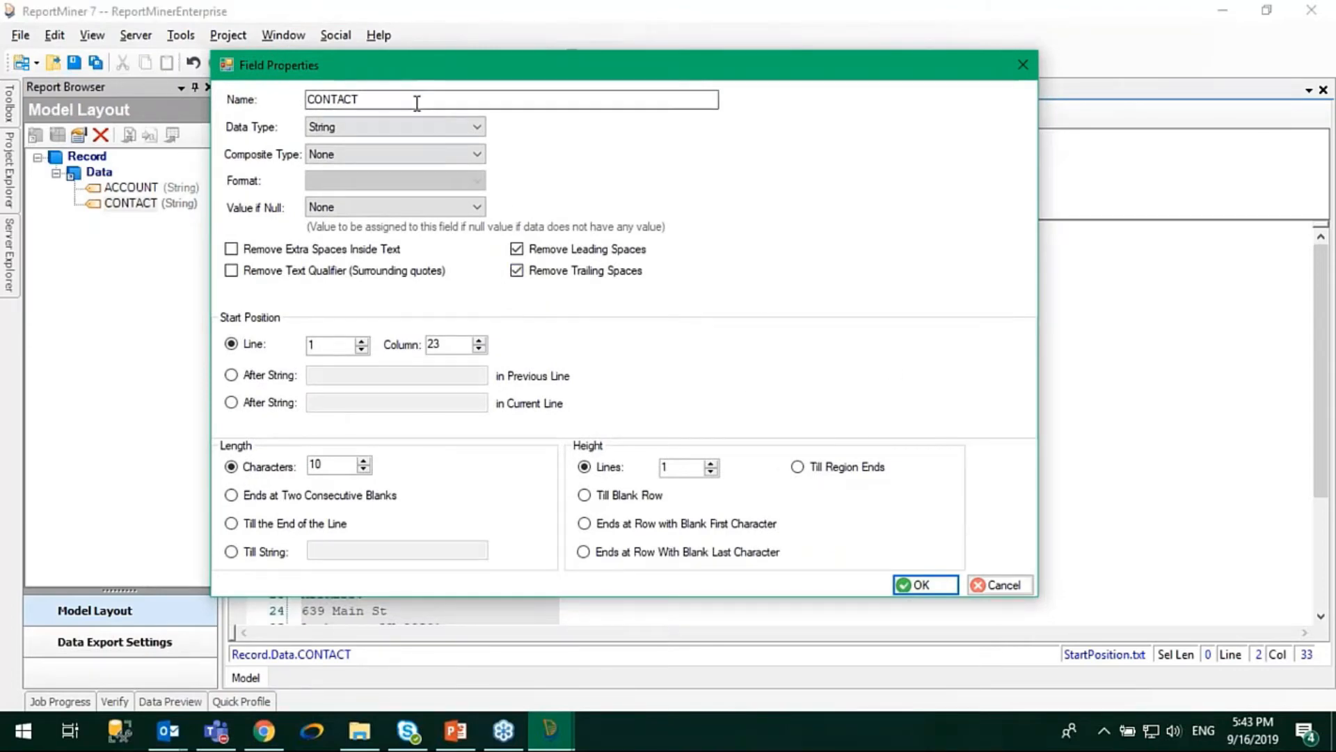
drag(402, 73, 510, 51)
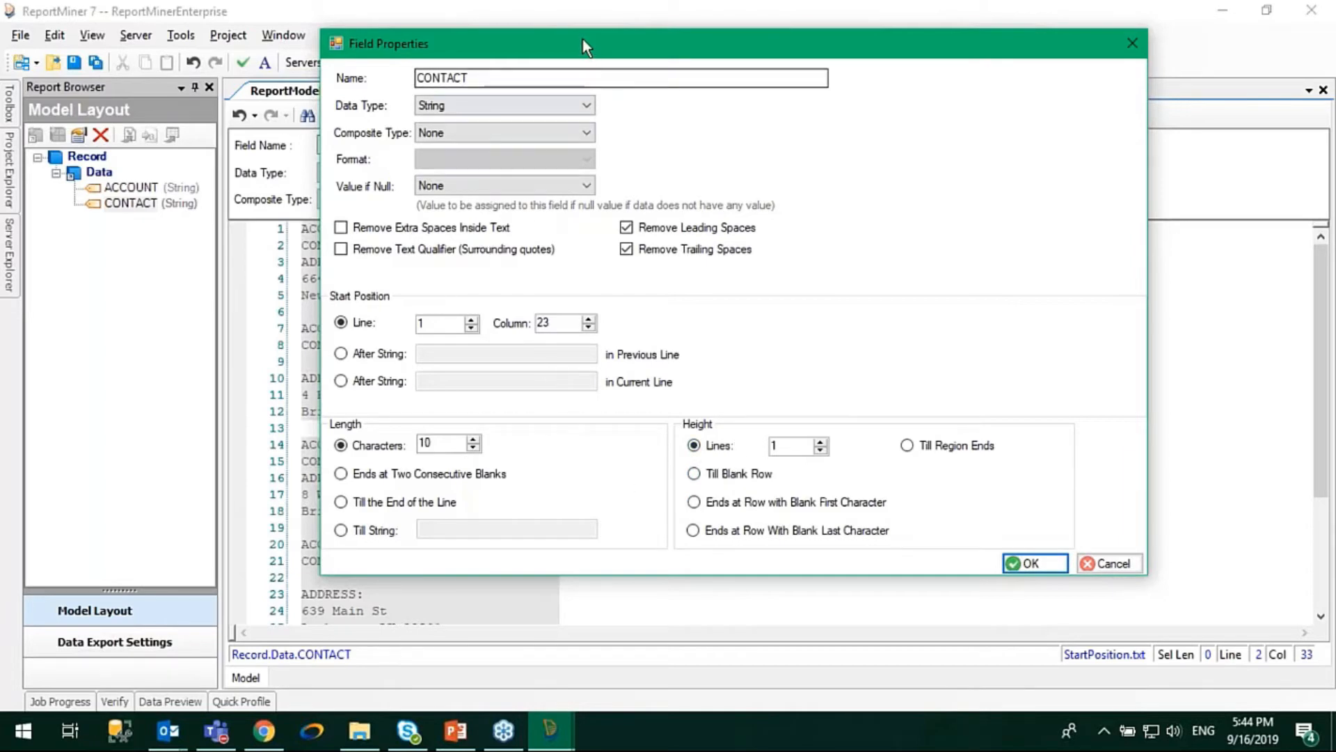
drag(582, 38, 752, 66)
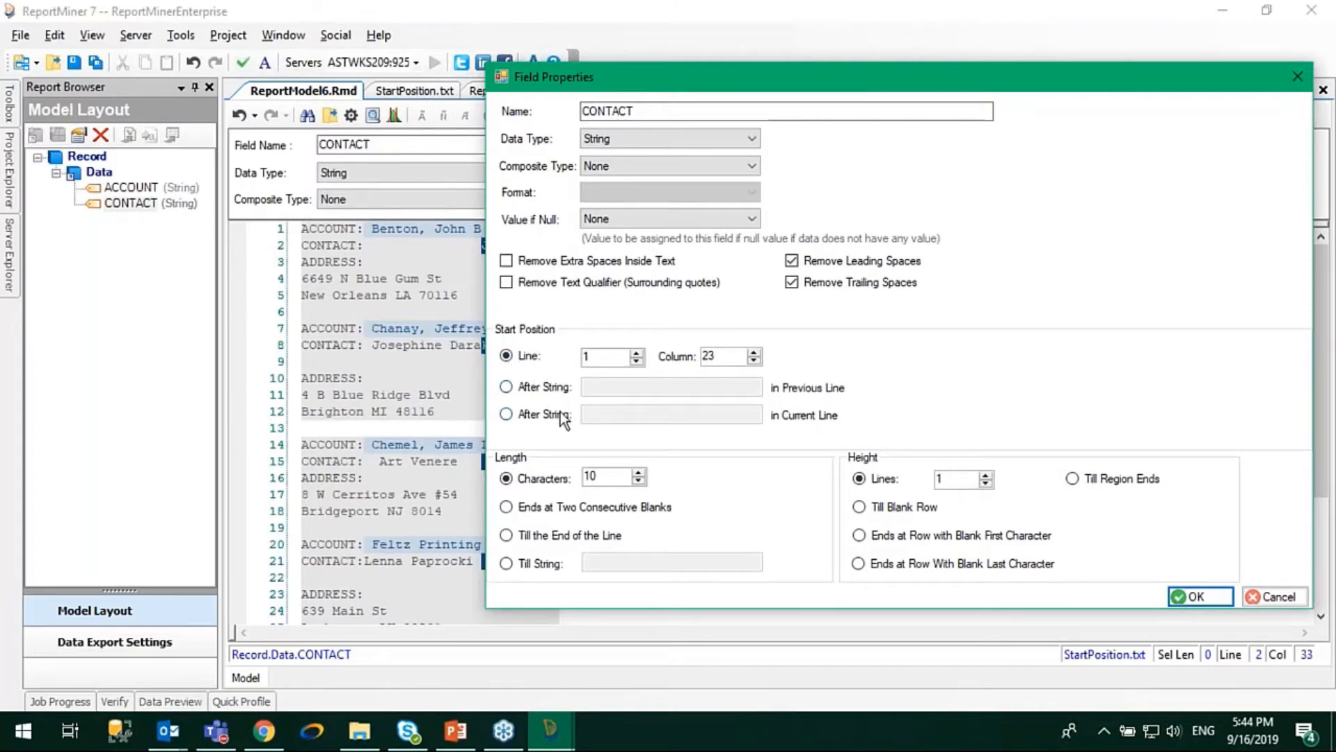
Set the CONTACT field to start after the string "CONTACT: " with a trailing space in the current line and run till the end of the line.
click(515, 419)
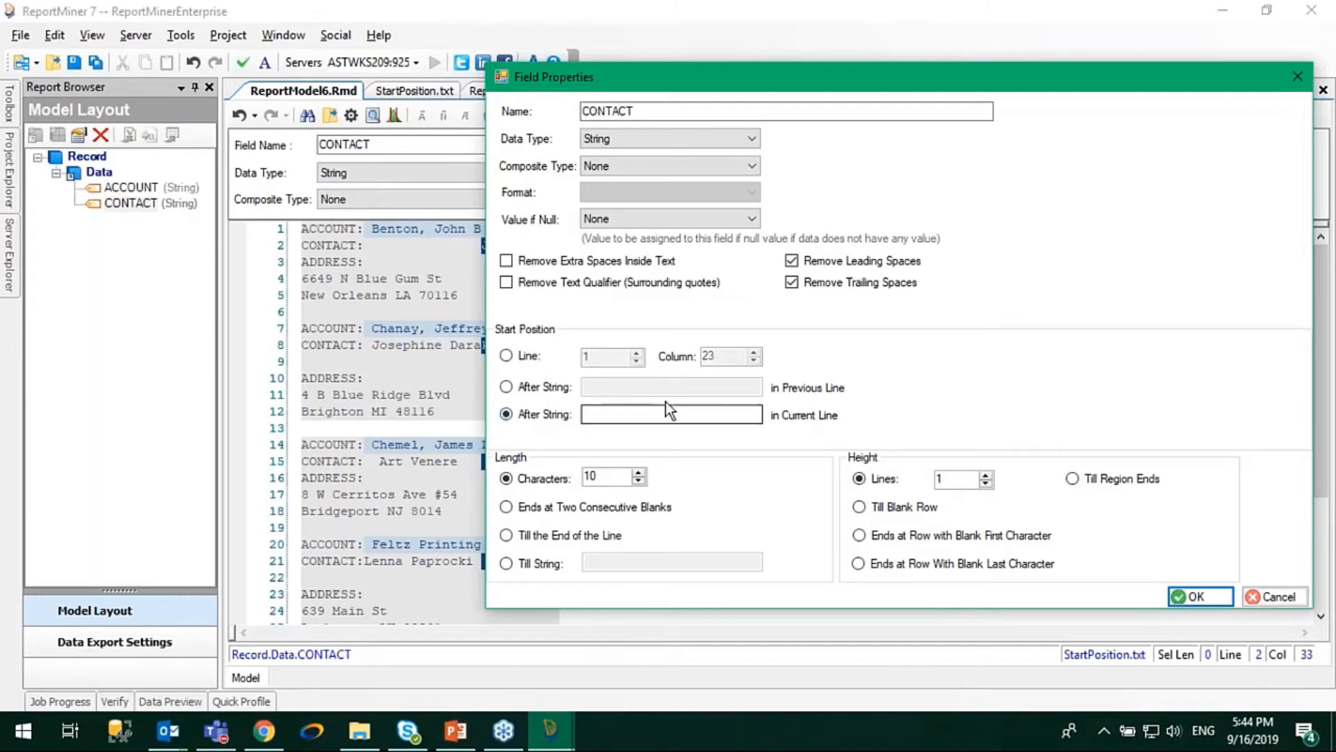
click(651, 414)
text(CON)
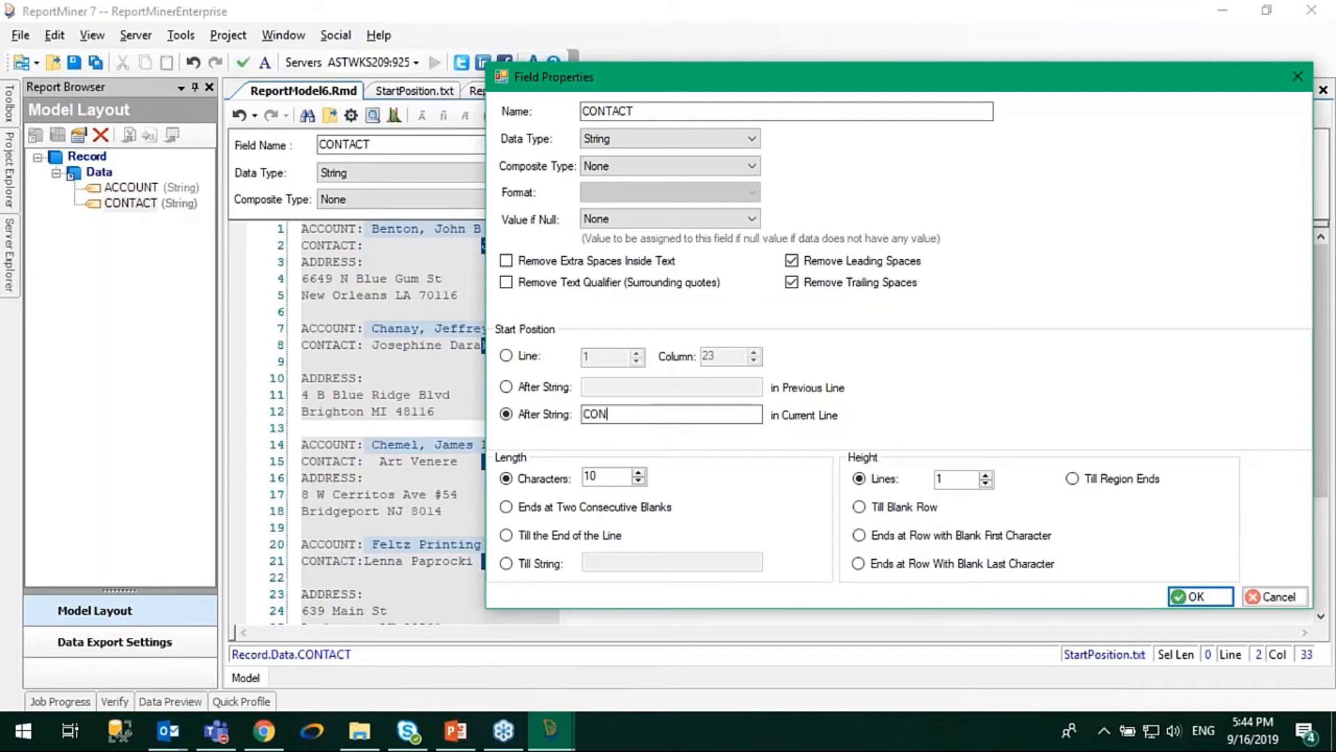
text(TACT:)
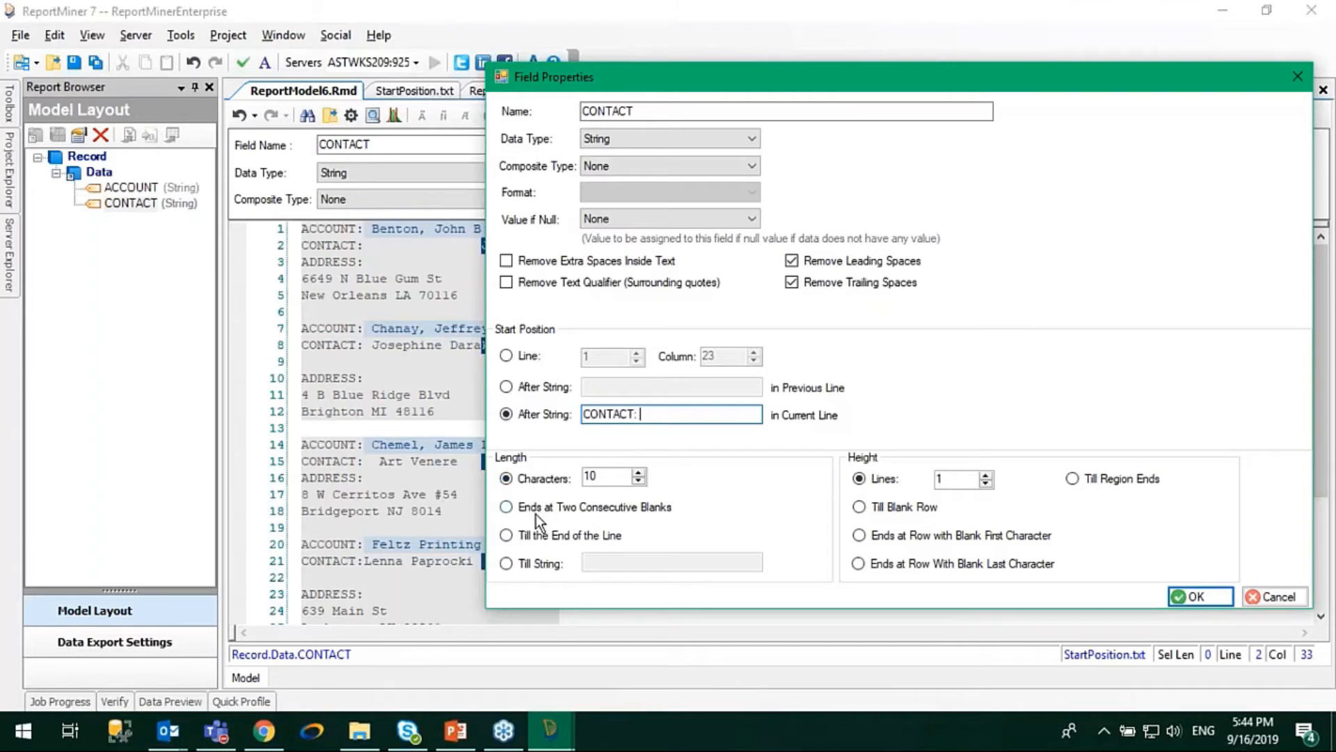
click(507, 537)
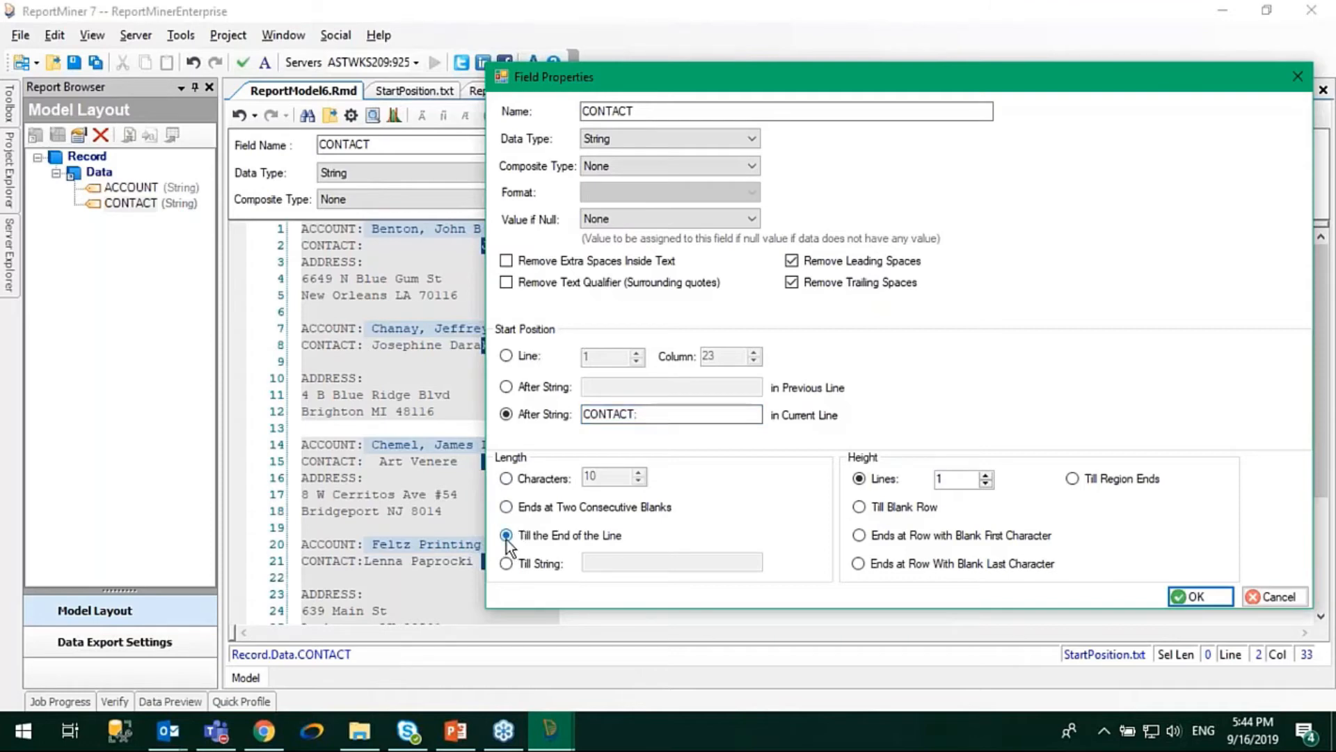
click(1189, 597)
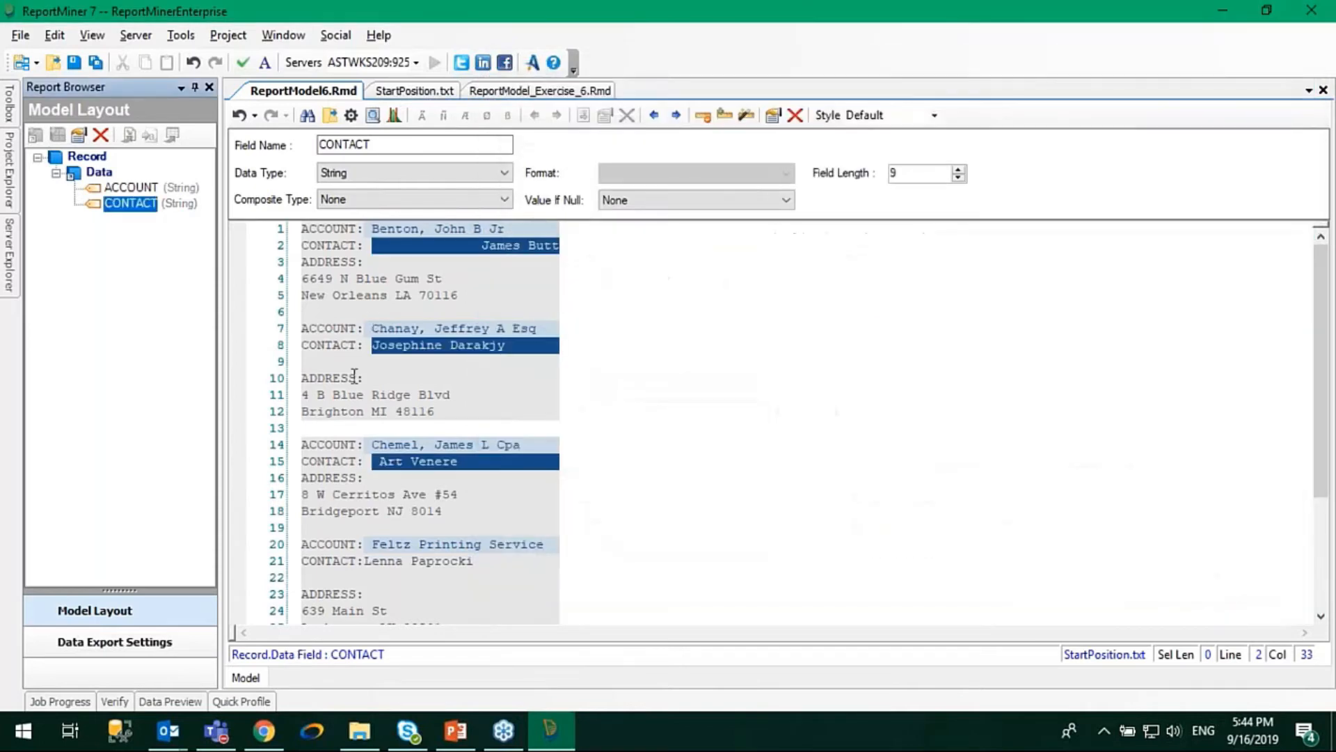
Check the CONTACT field's coverage on lines 2 and 8, and preview the extracted data with a wider CONTACT column.
click(373, 245)
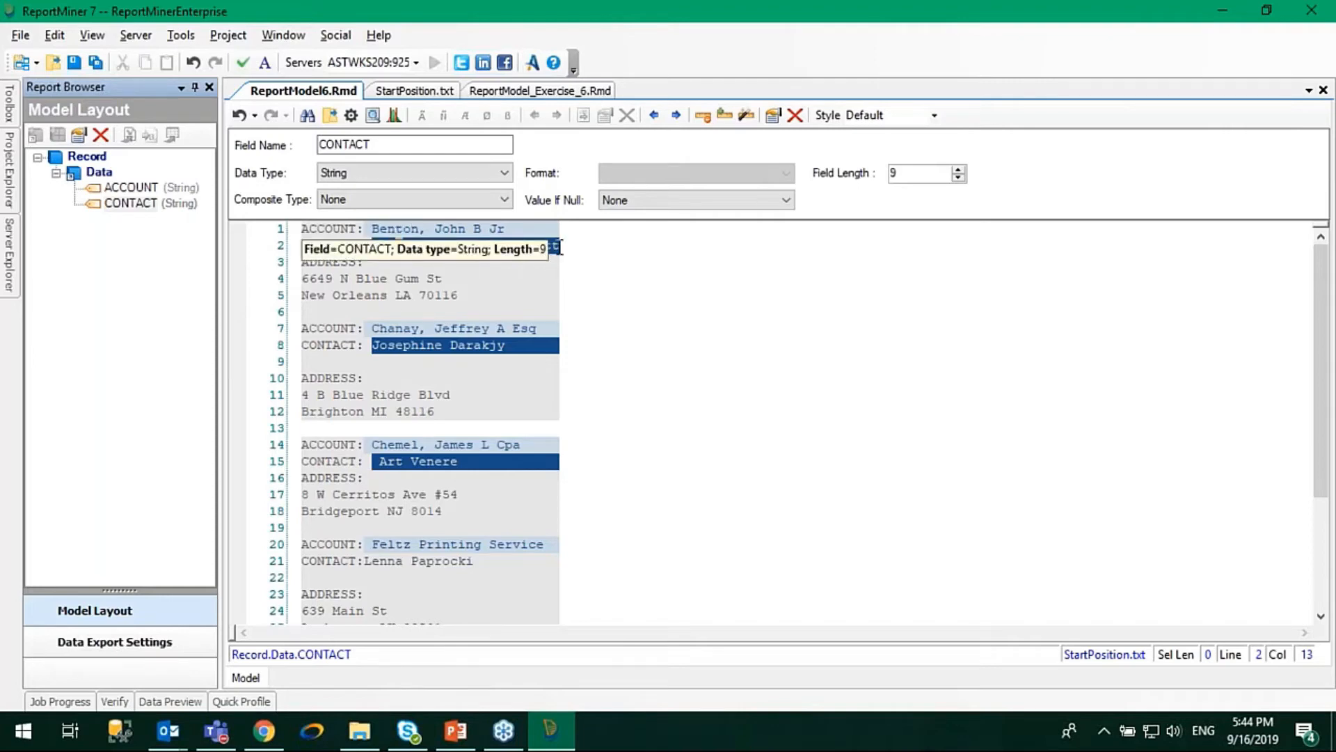
click(559, 346)
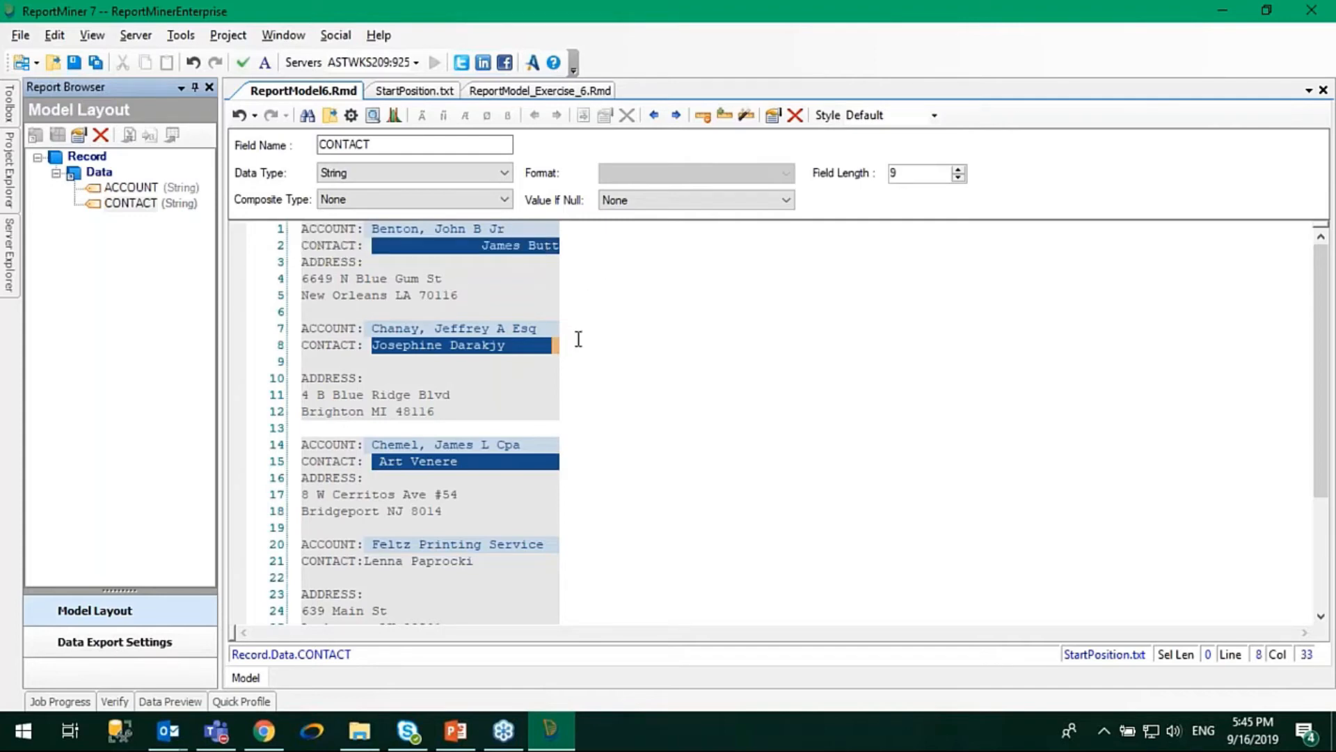
click(367, 120)
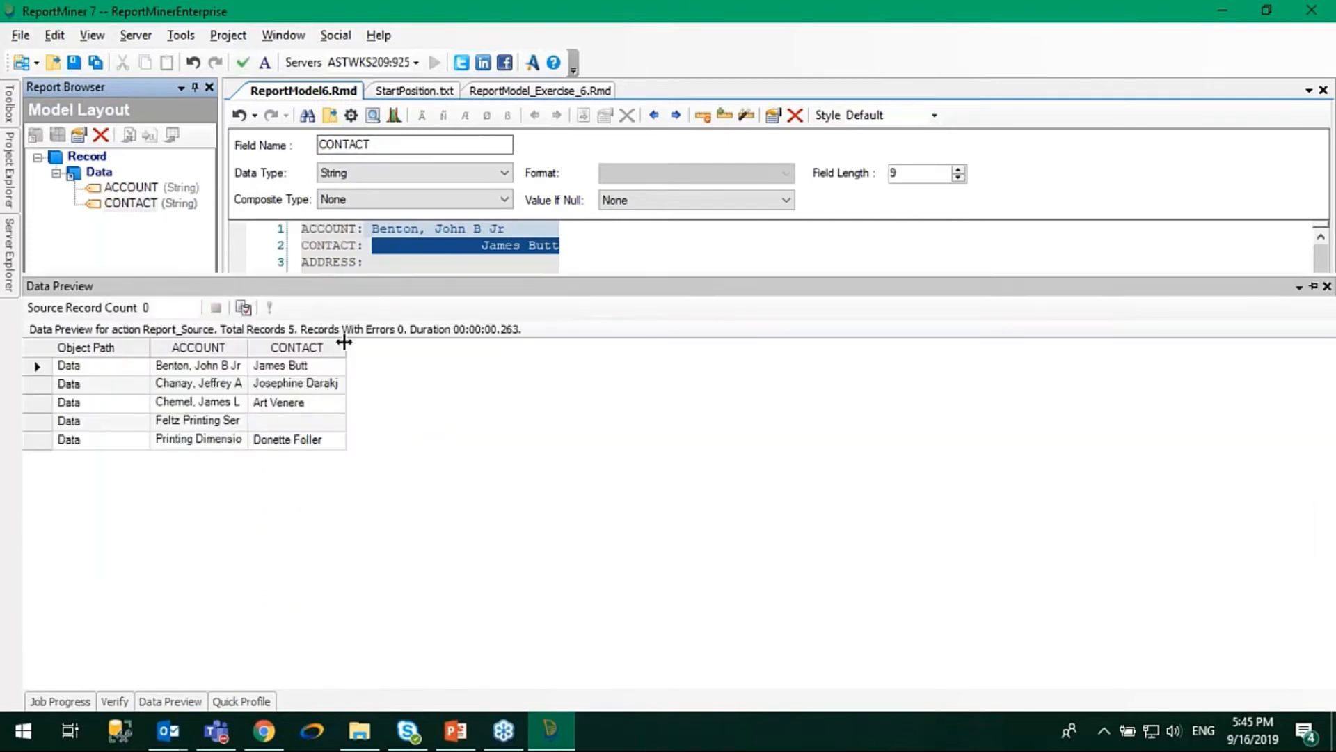
double_click(346, 347)
drag(349, 340, 456, 363)
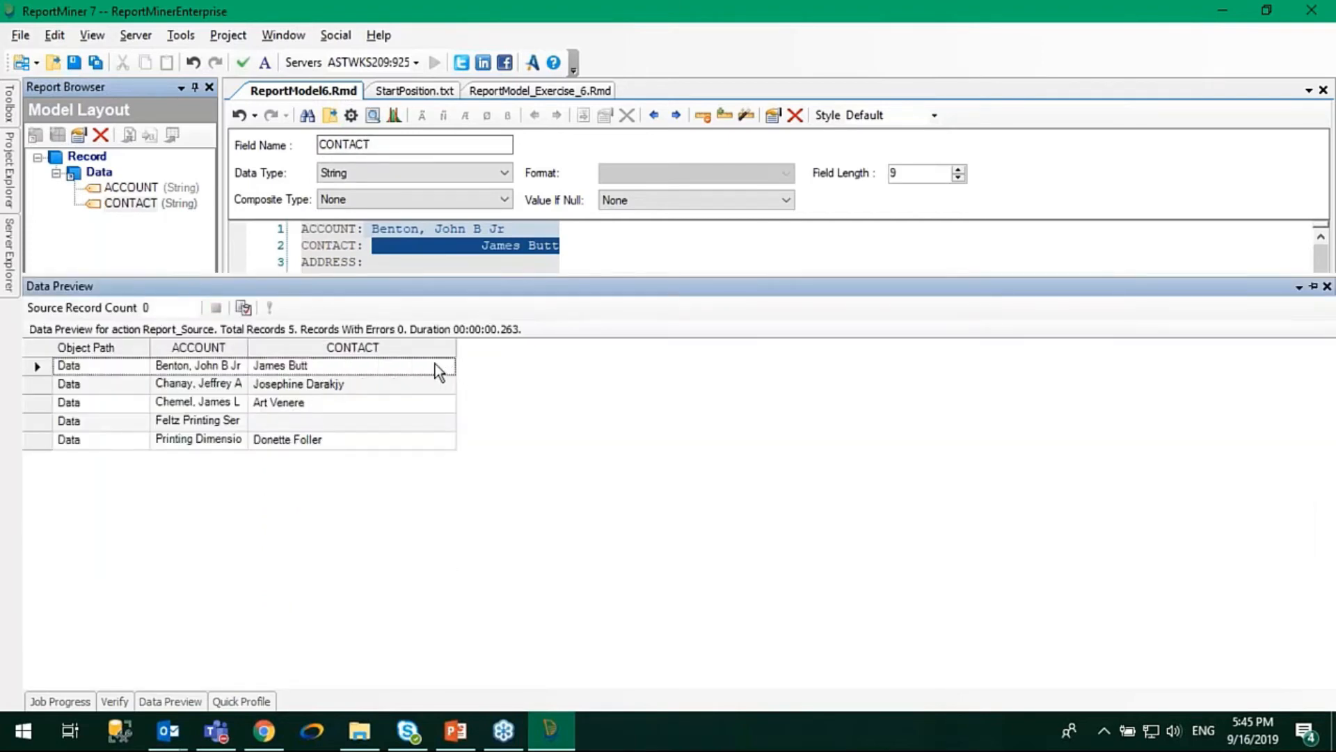
click(262, 425)
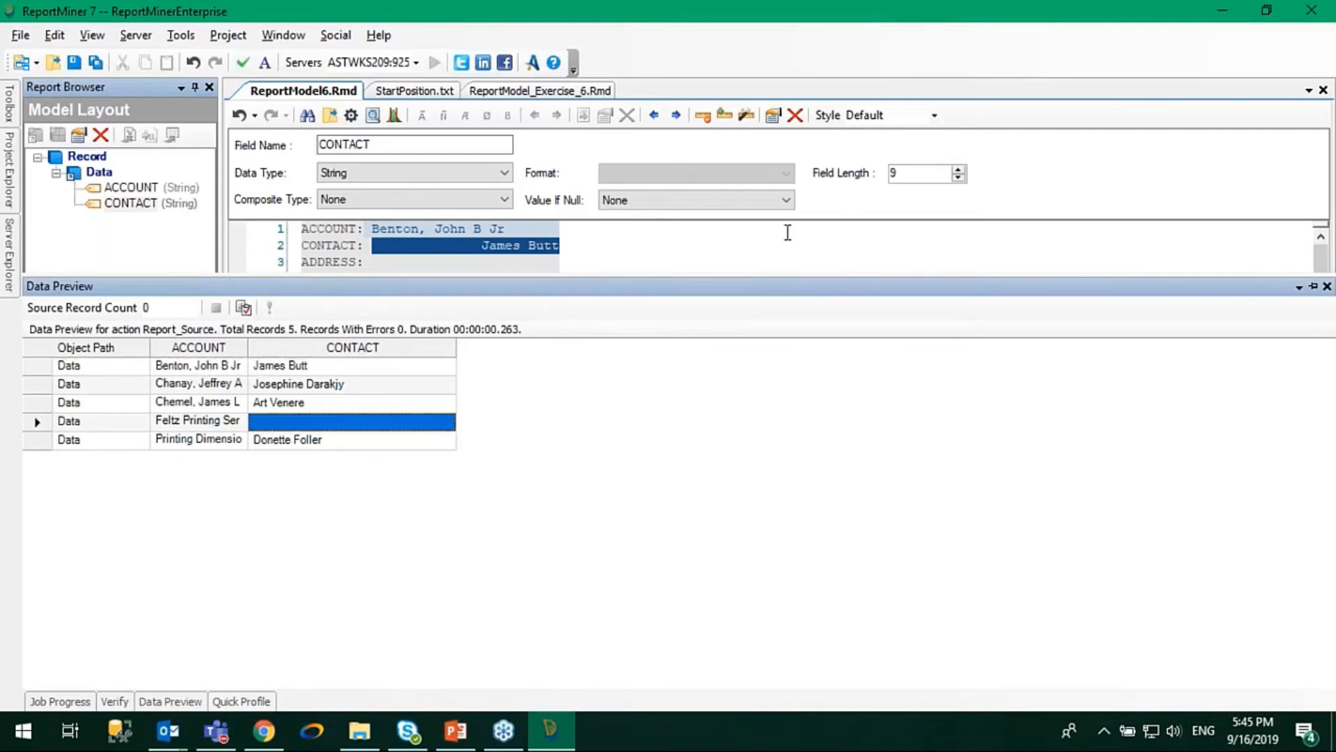
Examine the contact line of the Feltz Printing Service record in the report text.
click(791, 251)
scroll(722, 321, down, 1)
scroll(722, 321, down, 2)
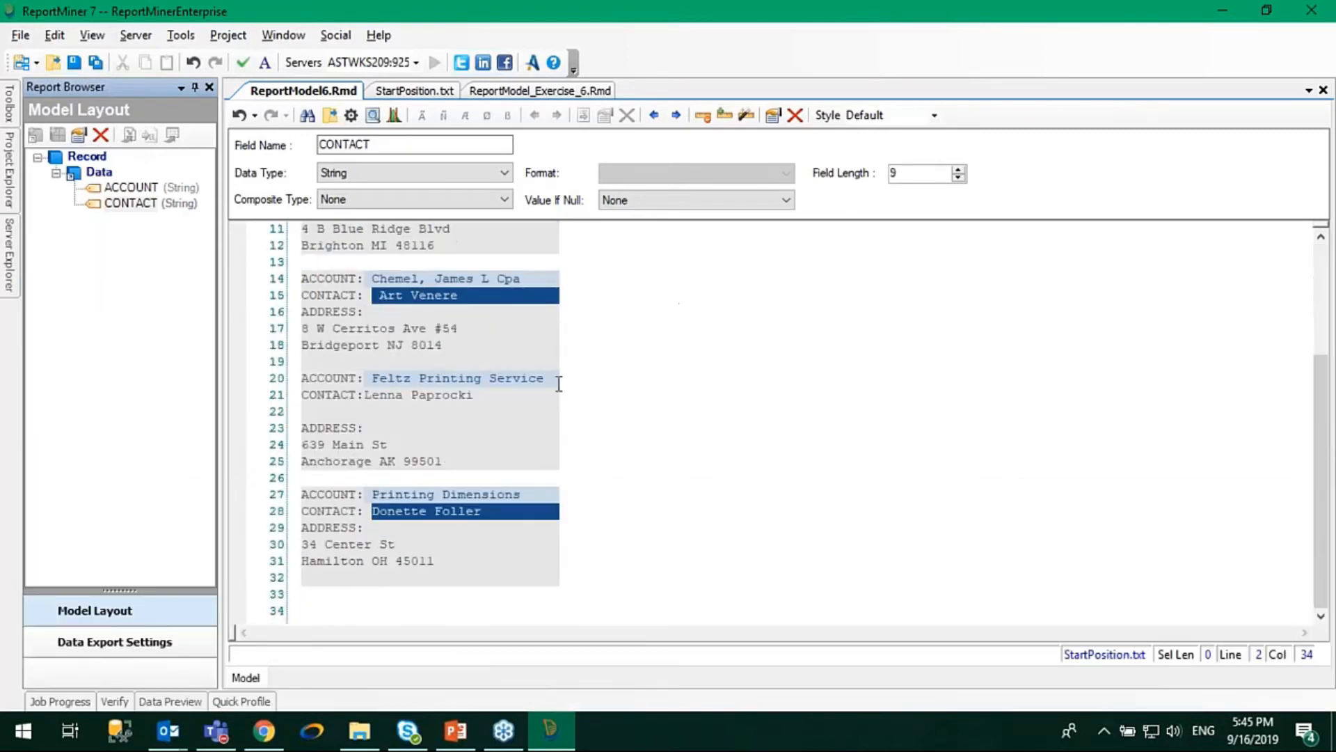
click(364, 394)
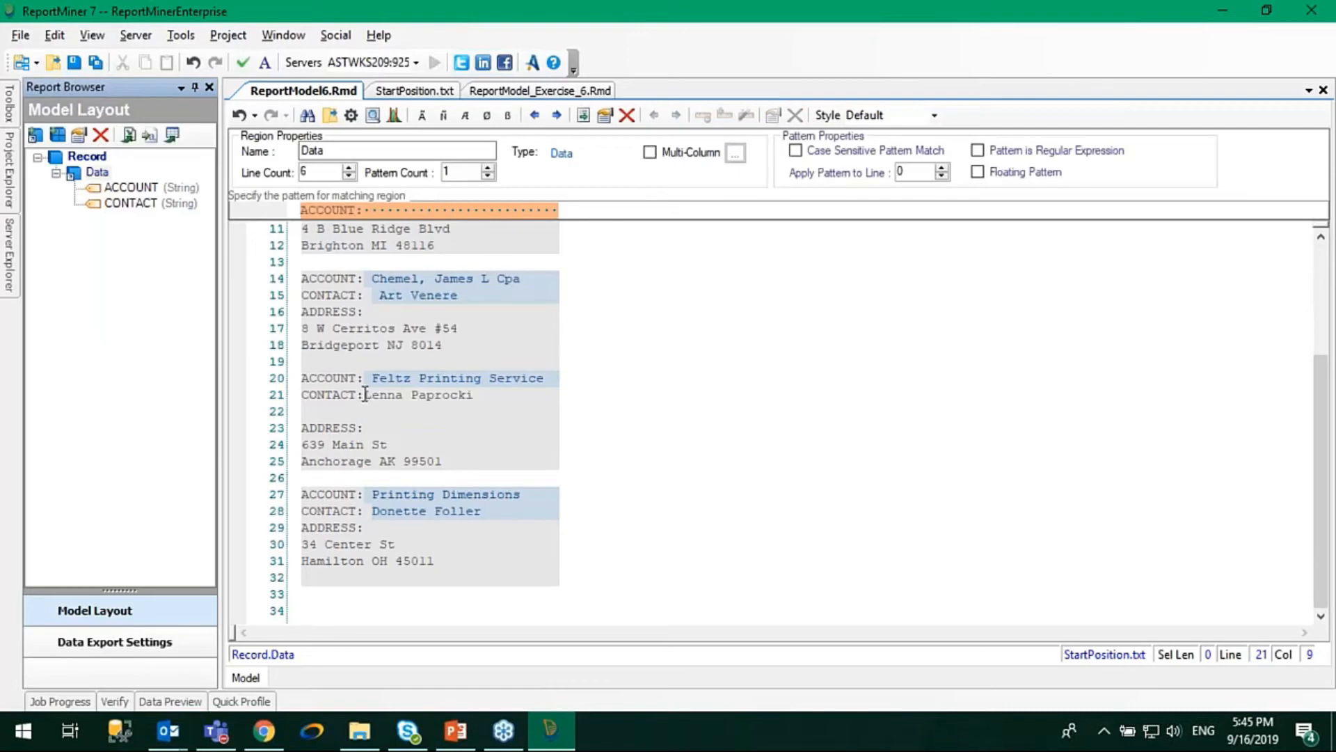
Change the CONTACT field's start string to "CONTACT:" without the trailing space.
right_click(107, 168)
click(118, 180)
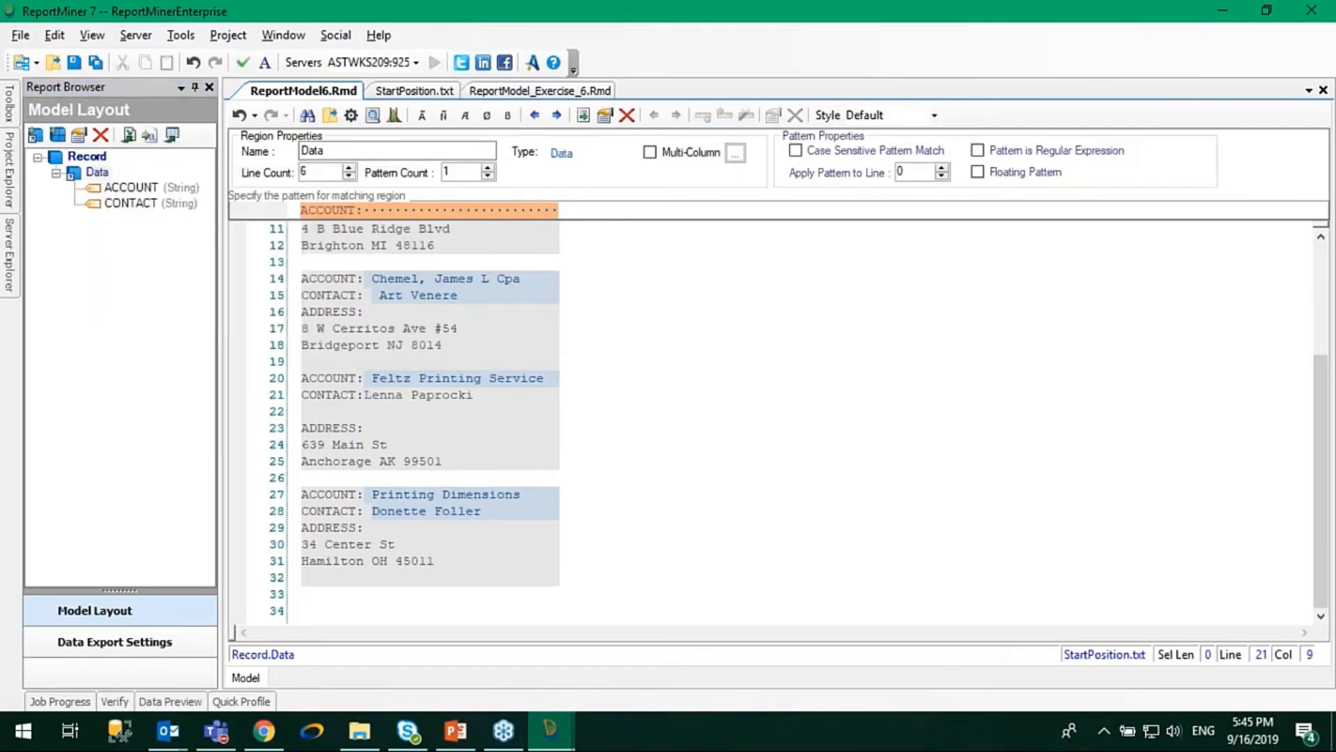
click(689, 448)
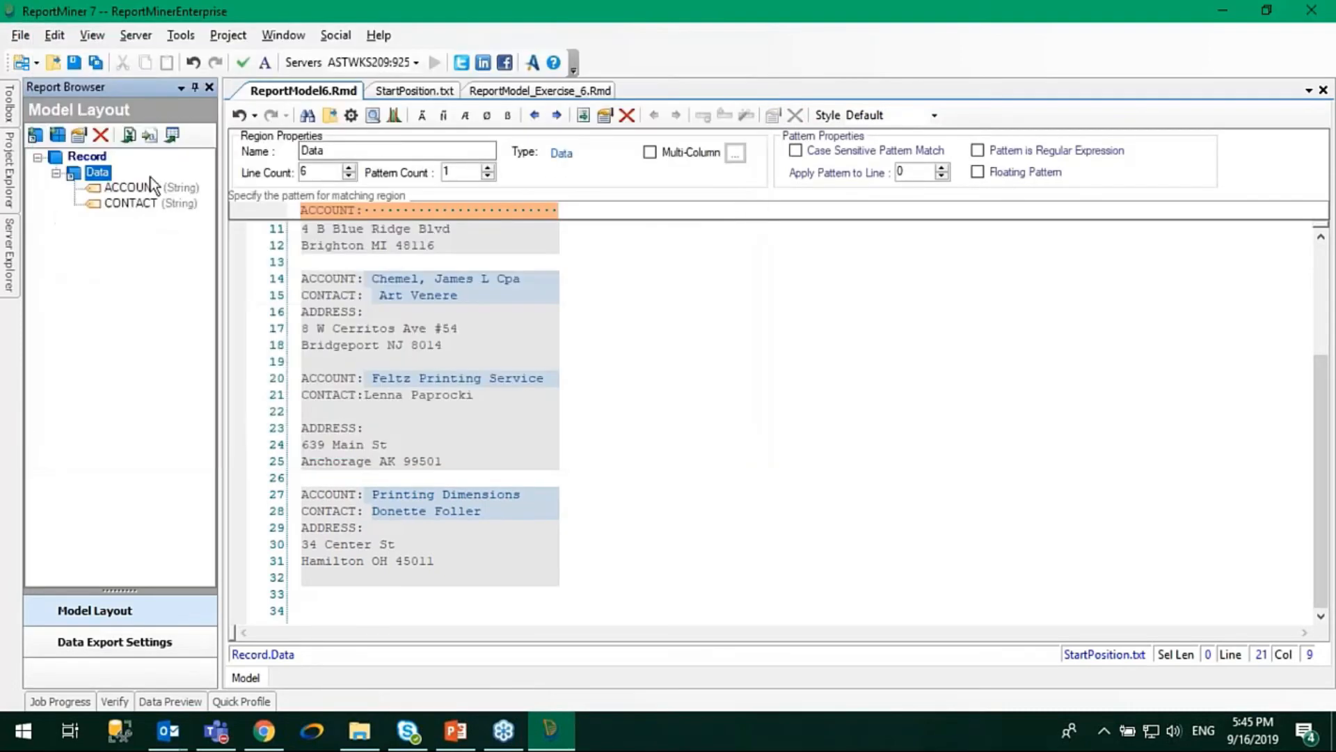
click(114, 202)
right_click(114, 199)
click(144, 212)
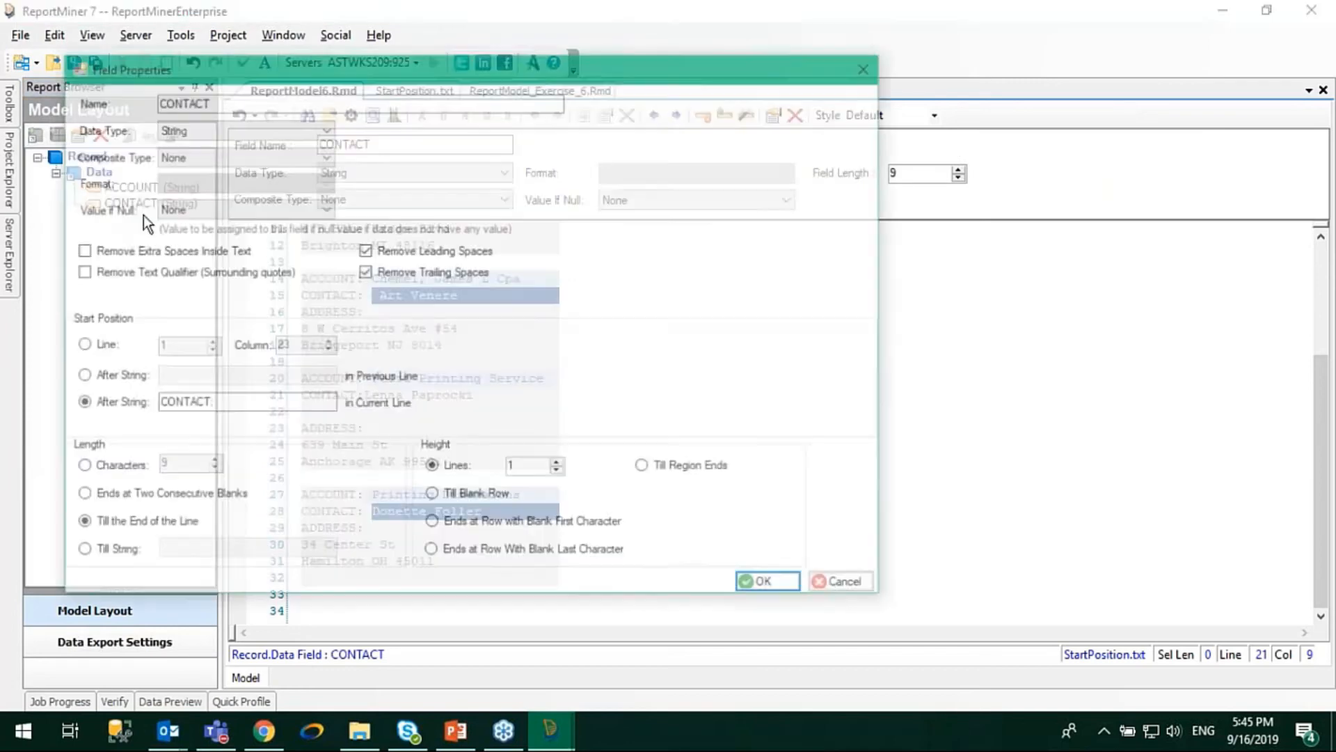
click(217, 408)
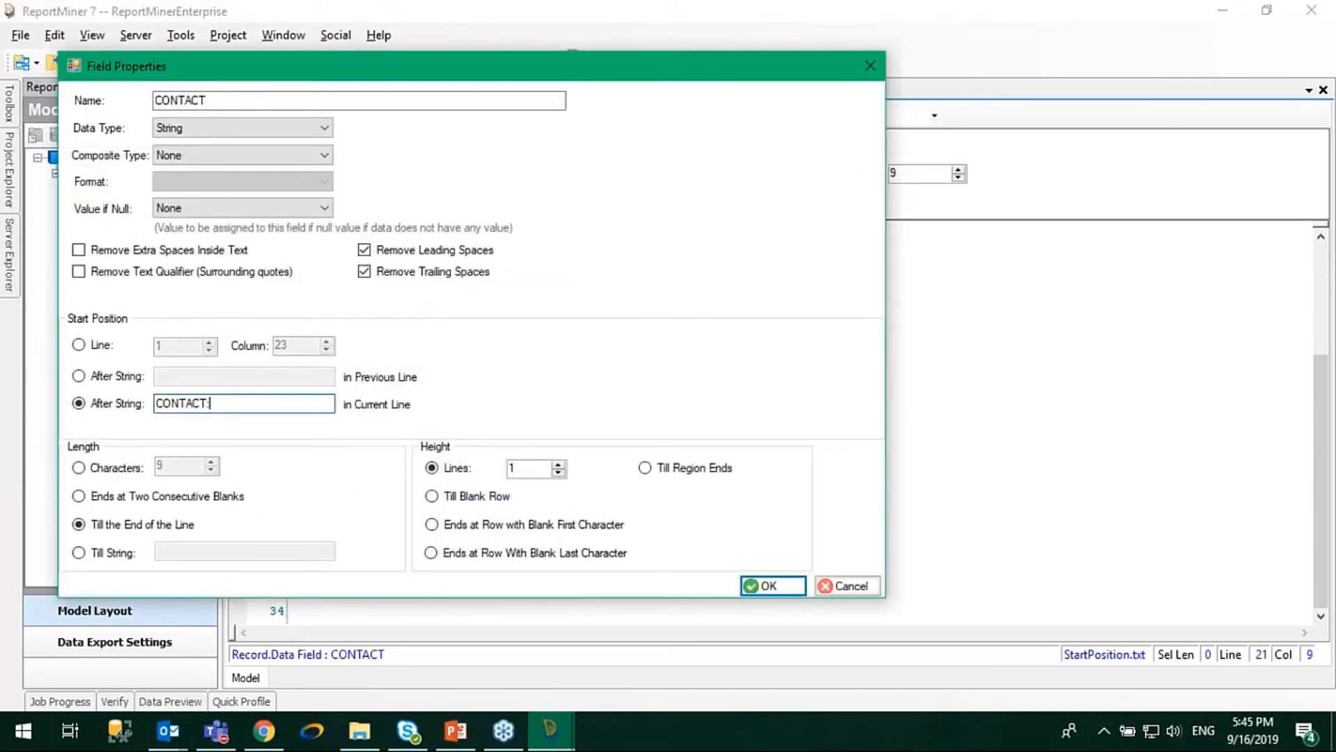
click(772, 585)
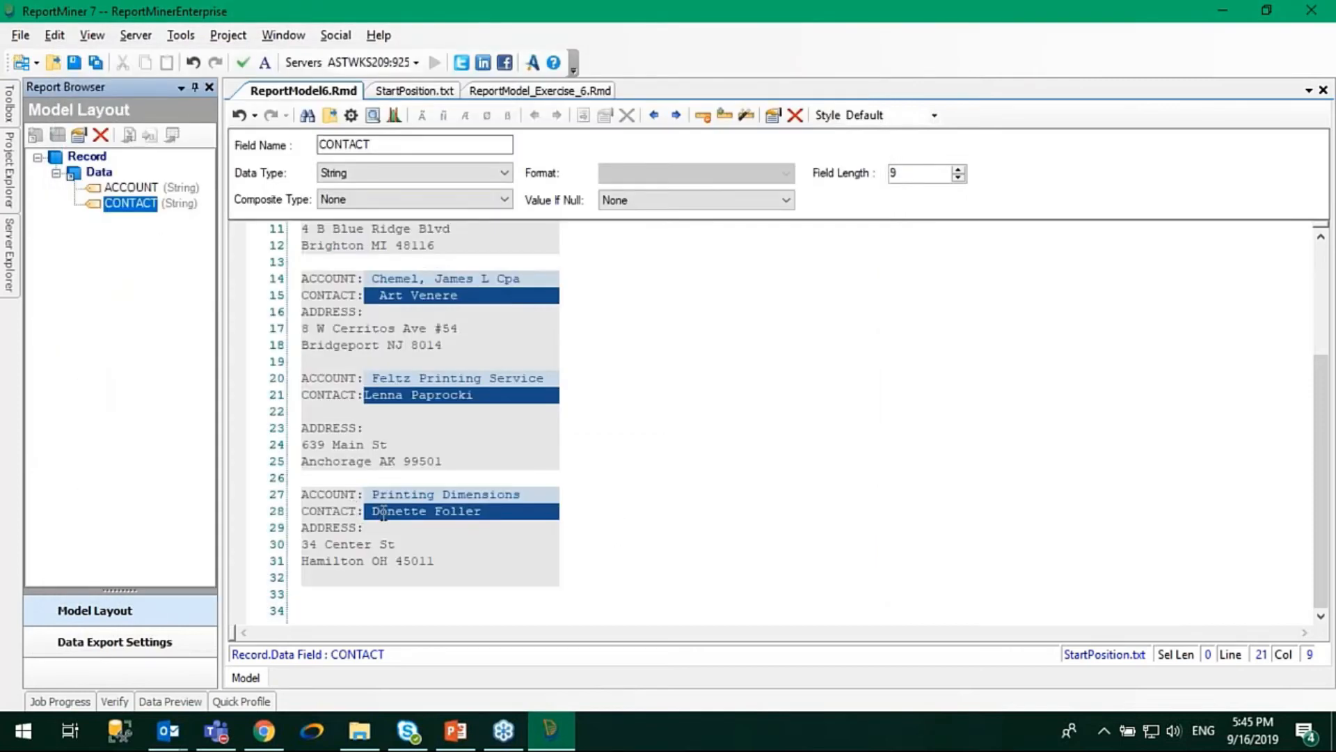
Preview the extracted data again and check the contact values of all records.
click(366, 386)
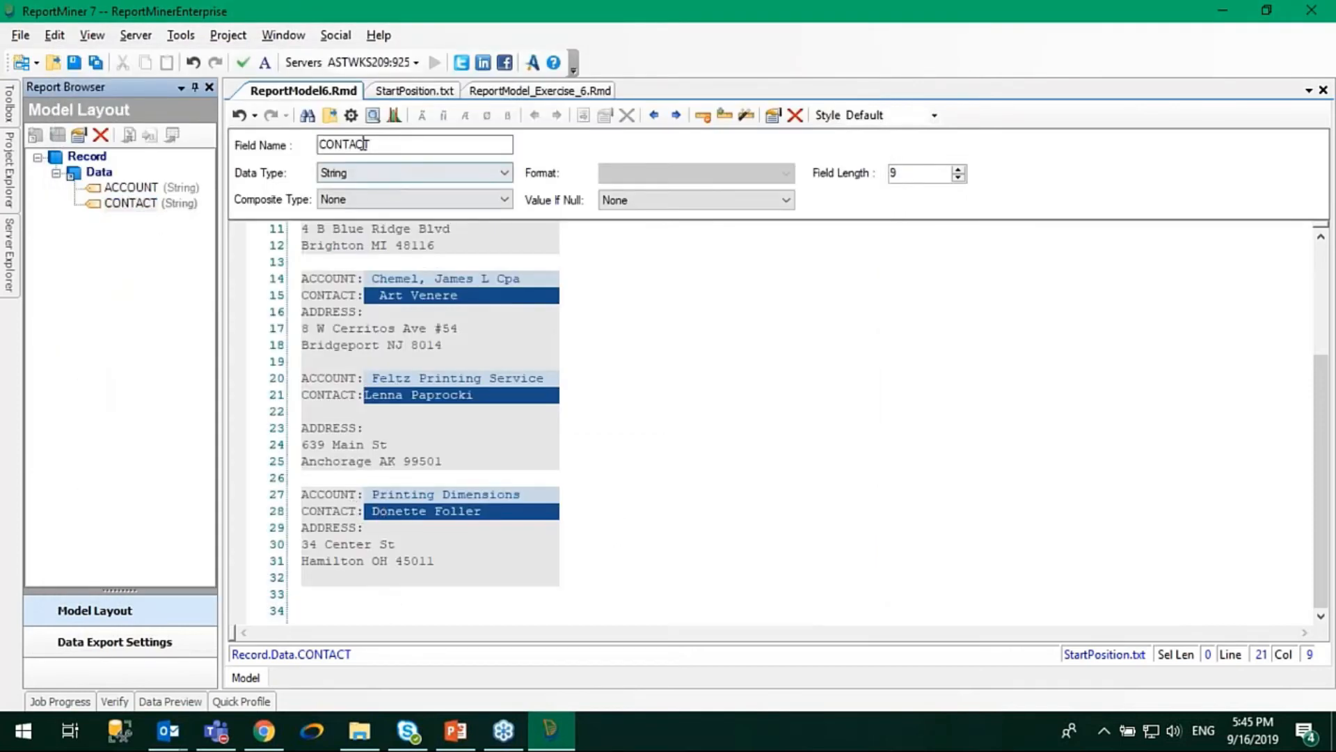
click(373, 114)
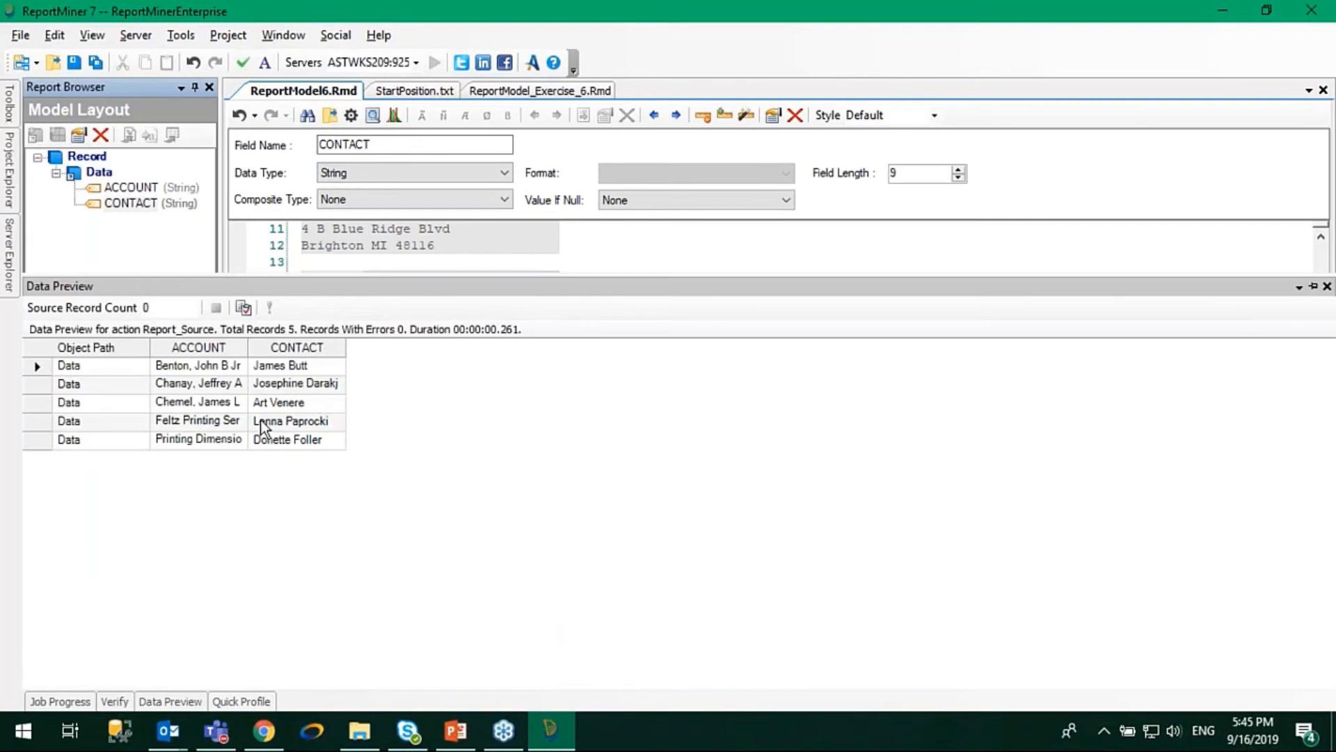
drag(345, 351, 507, 358)
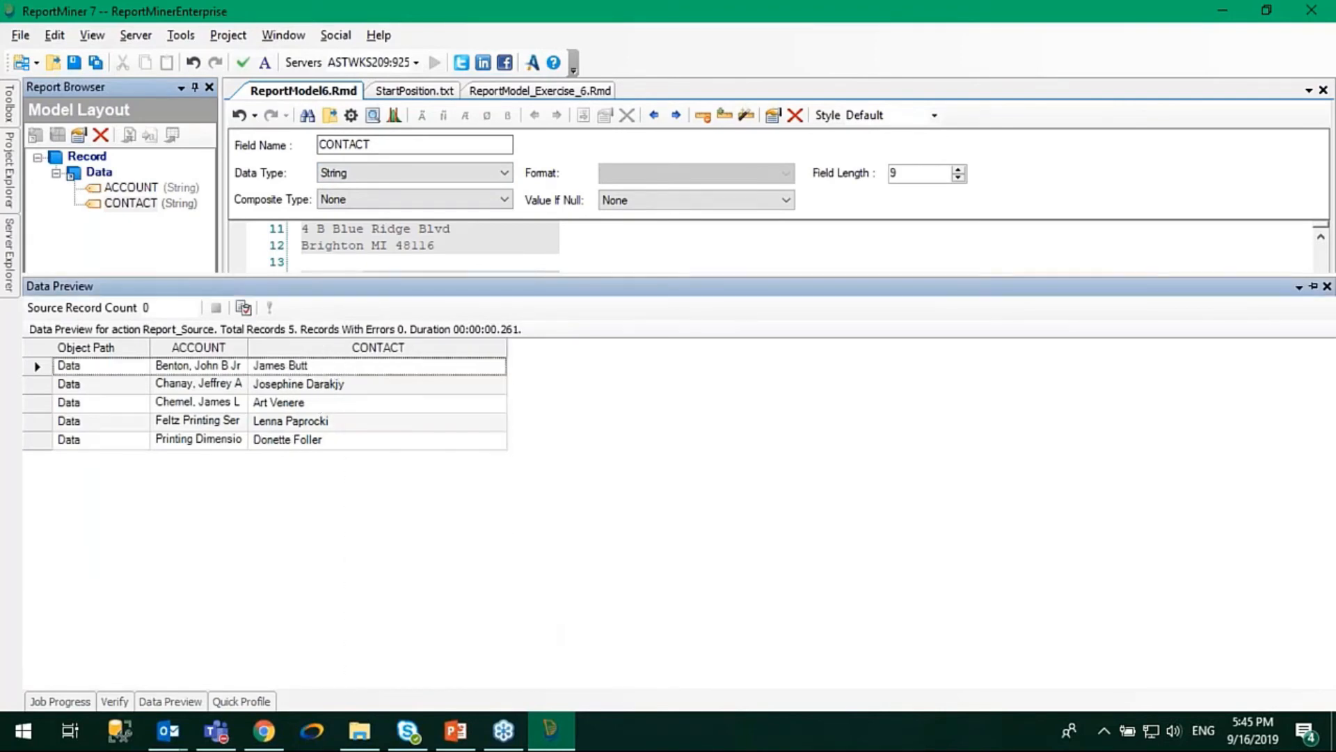
click(439, 246)
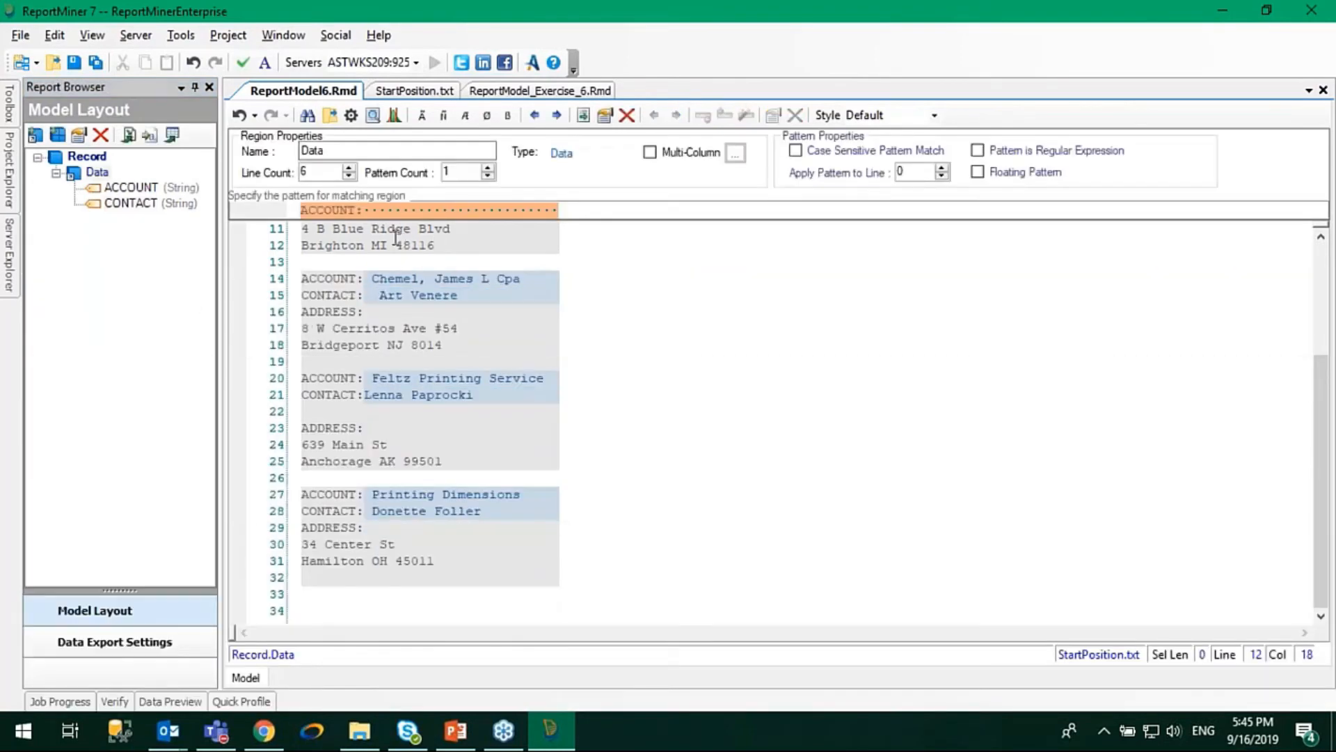
Review the CONTACT field's start position and length settings without changing them.
click(130, 204)
right_click(129, 208)
click(153, 221)
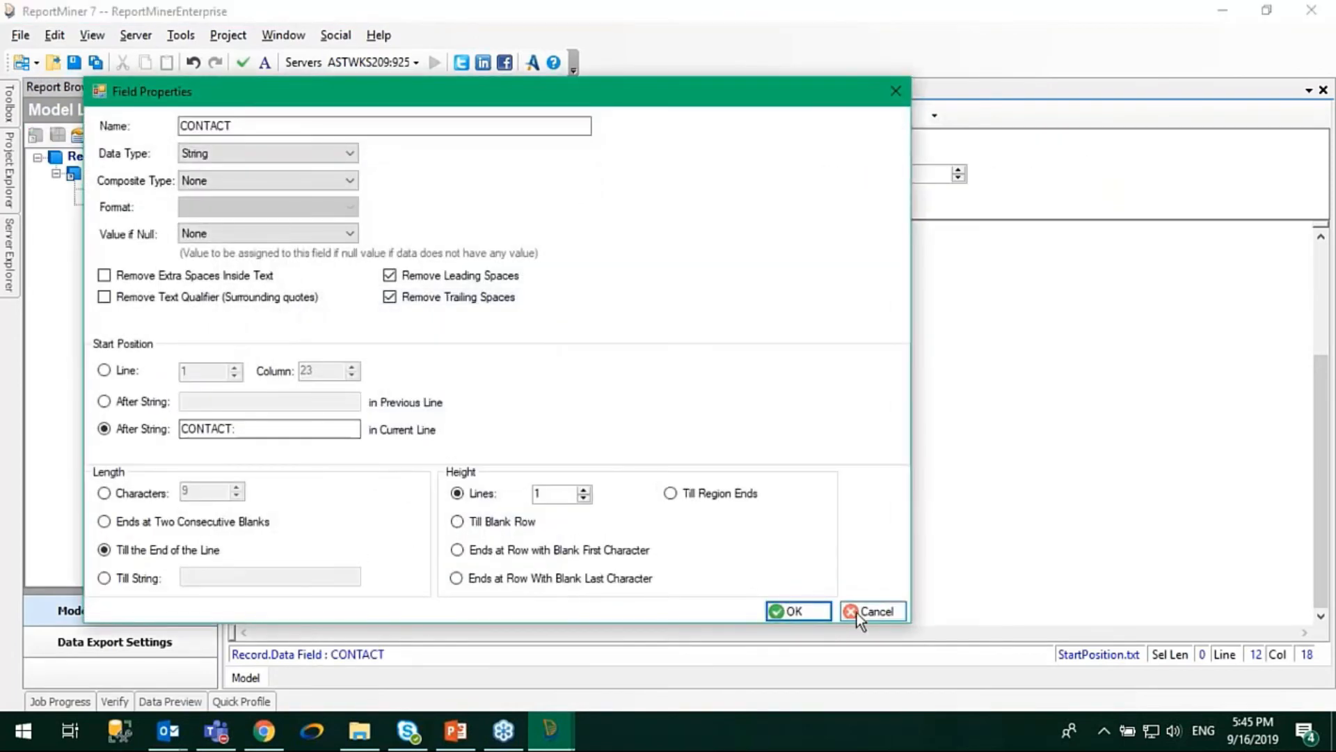
click(858, 611)
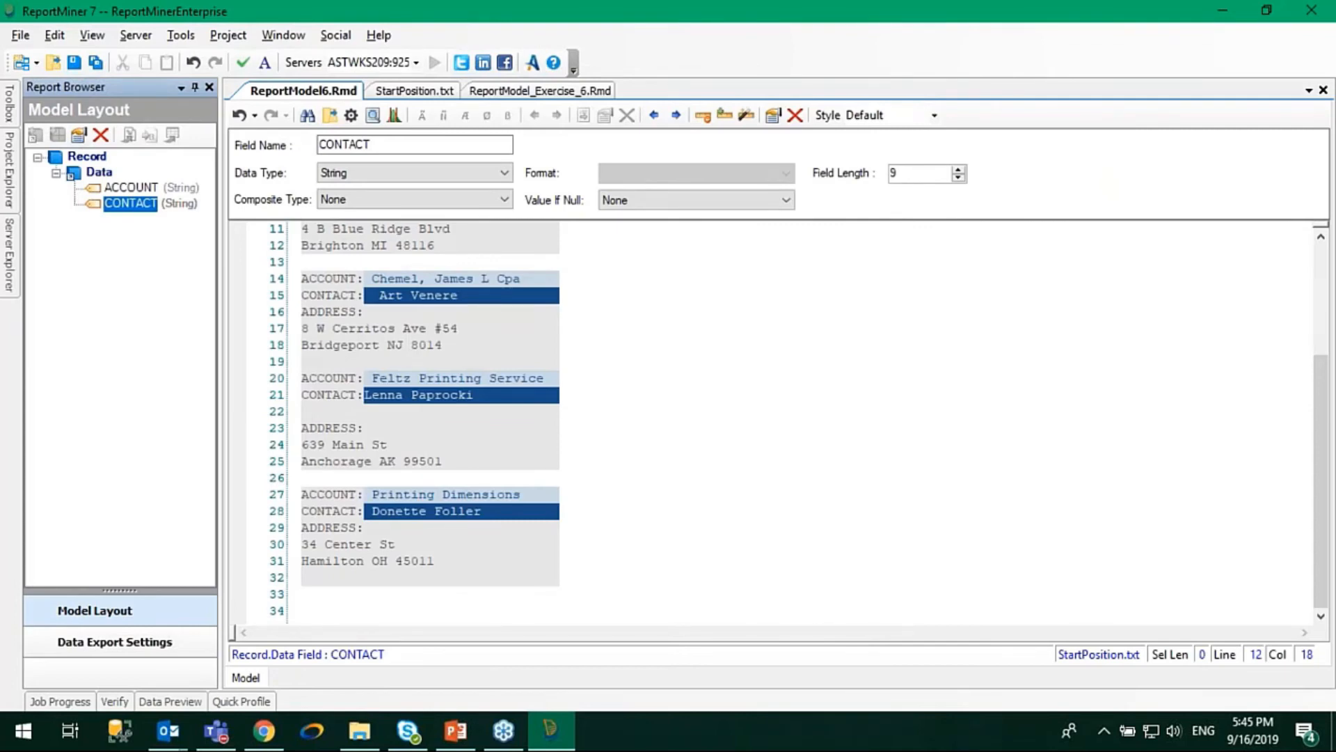
Turn off Remove Leading Spaces in the CONTACT field's properties.
right_click(95, 206)
click(142, 222)
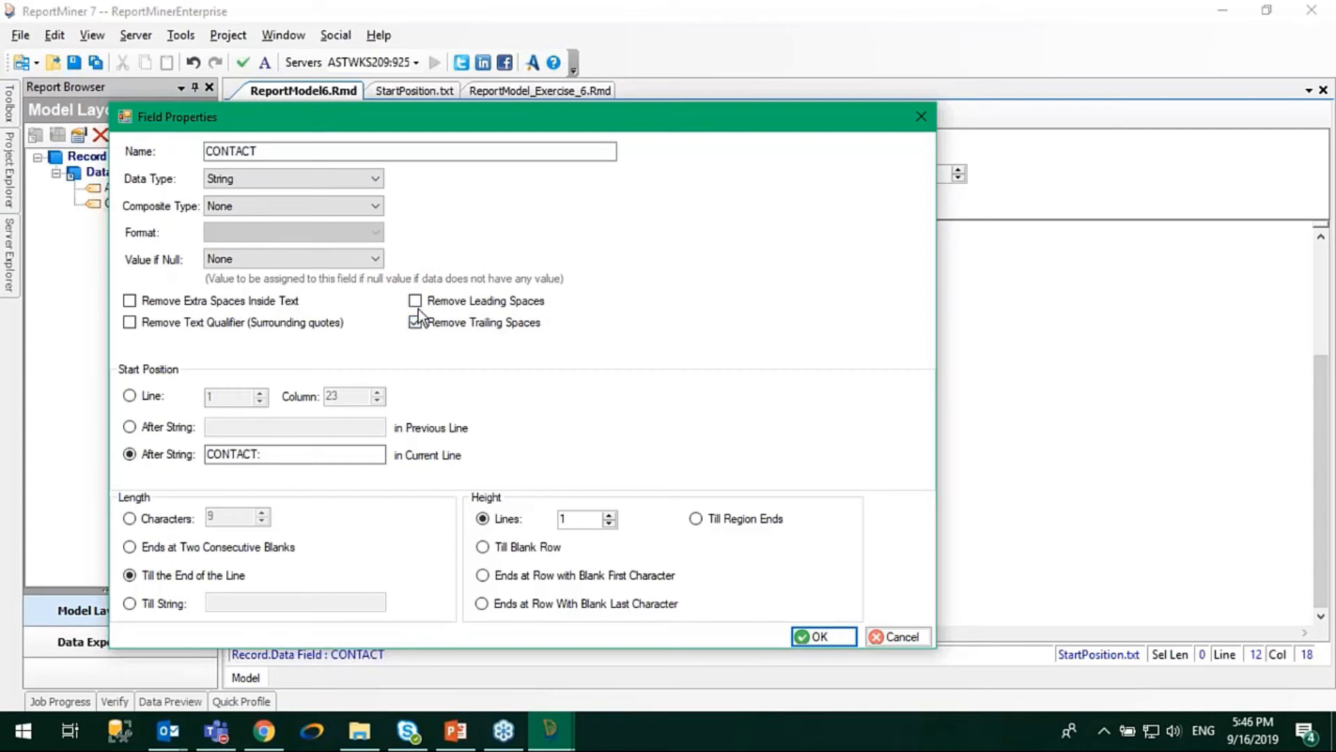
click(826, 636)
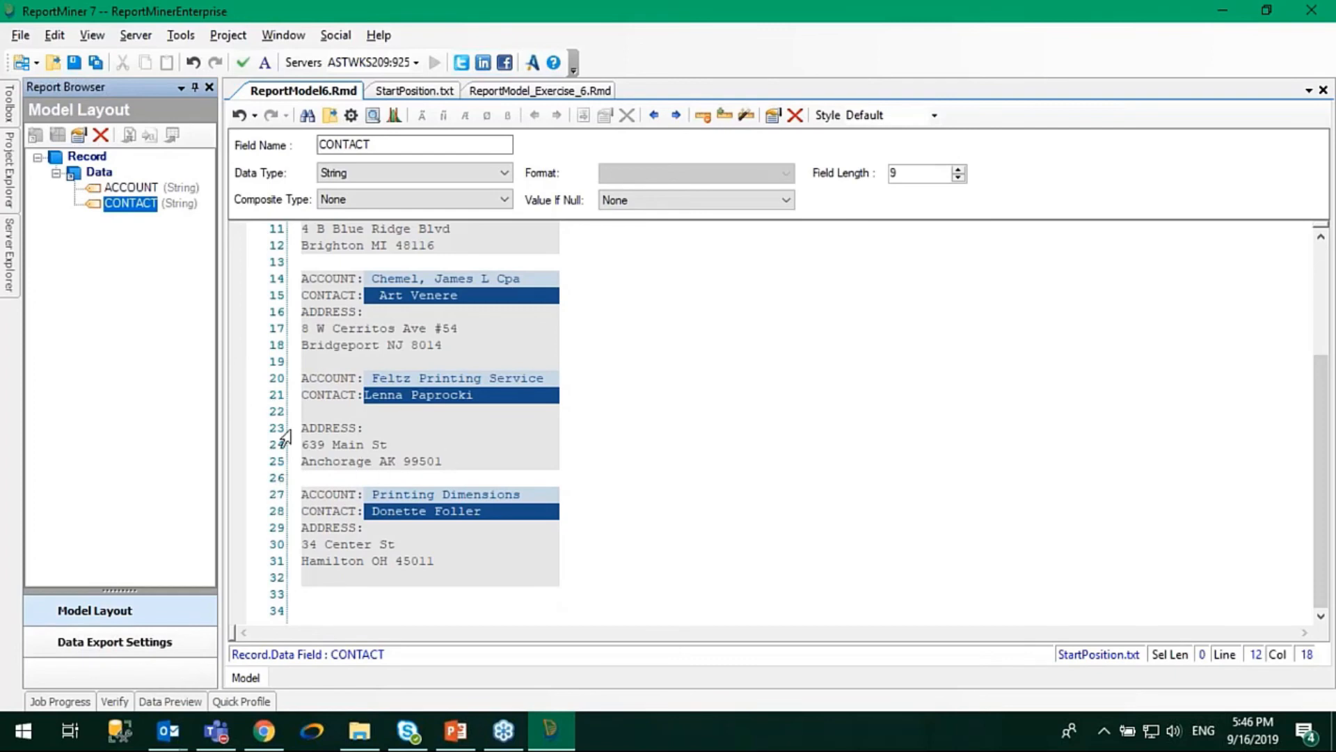
Add a data field about 23 characters long over the two lines below ADDRESS: in the first record.
scroll(303, 322, up, 4)
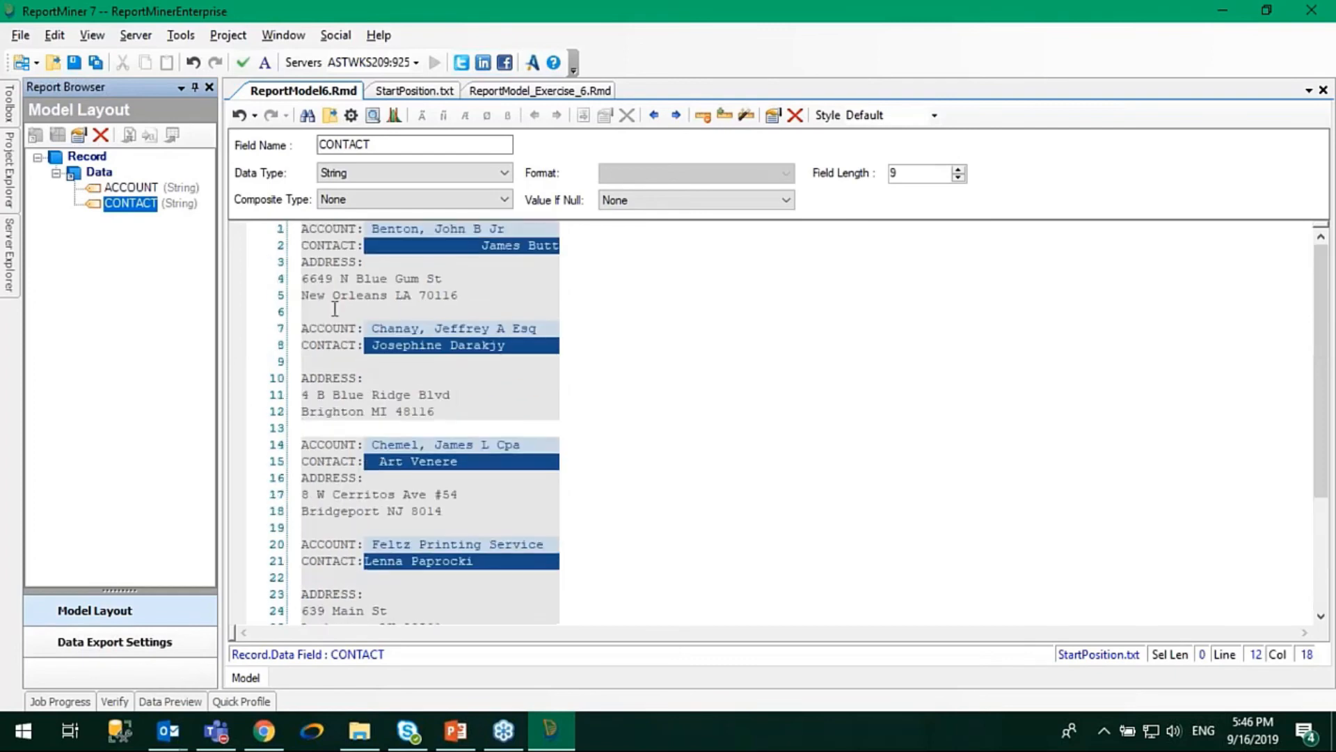
drag(306, 277, 484, 295)
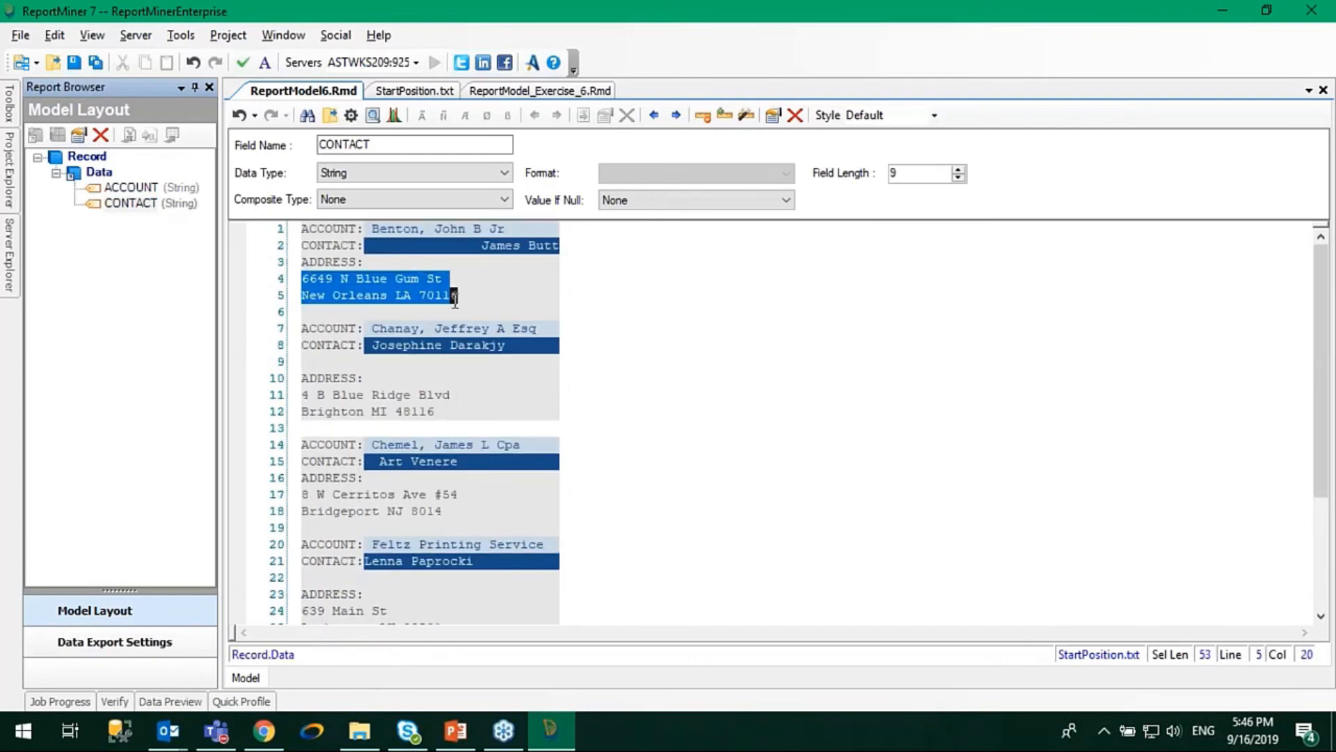
right_click(430, 298)
click(479, 318)
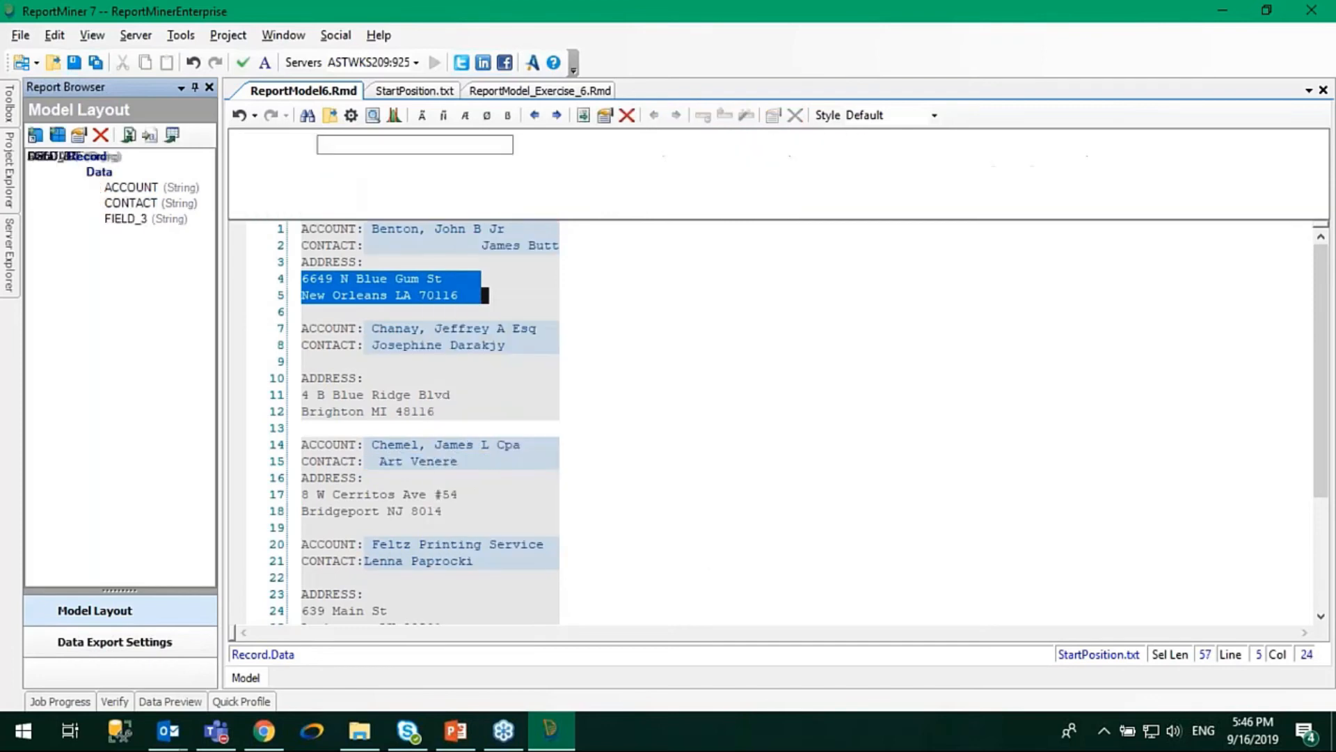
Compare the lines the new address field captures in the first and second records.
click(334, 278)
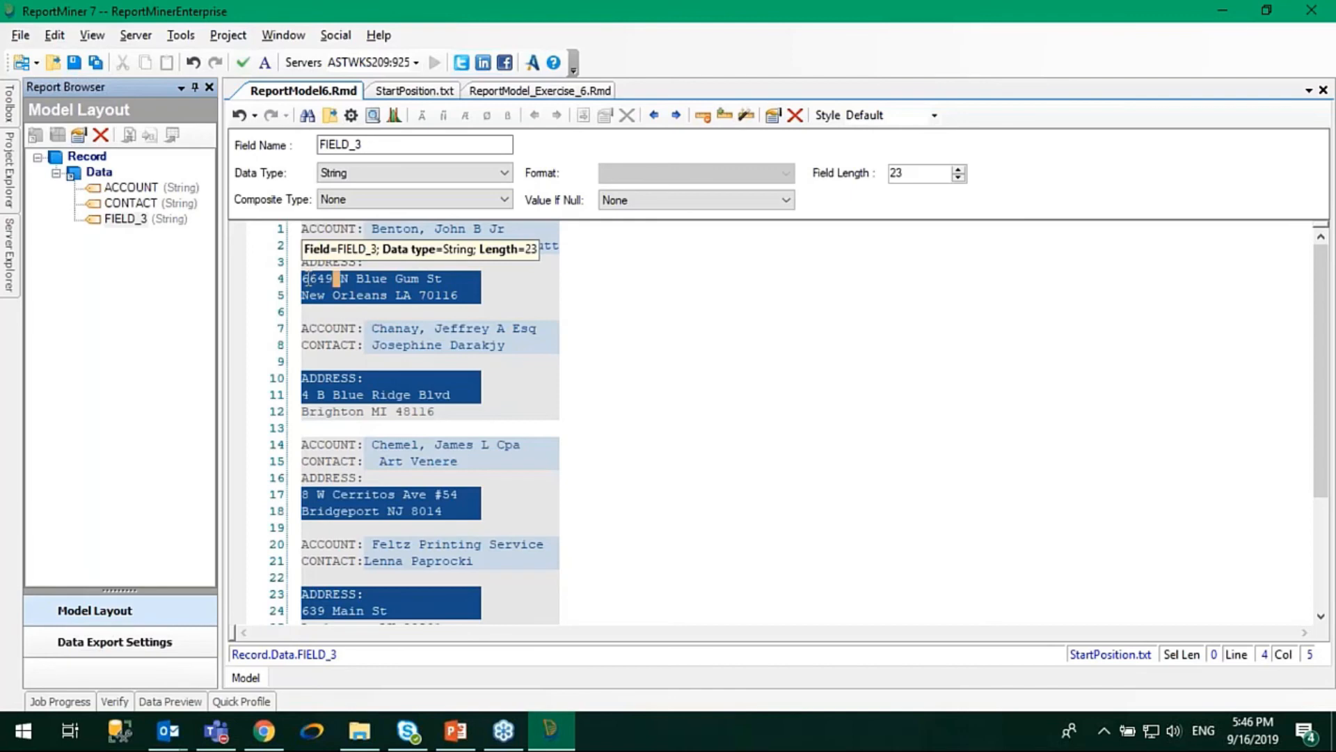
click(344, 394)
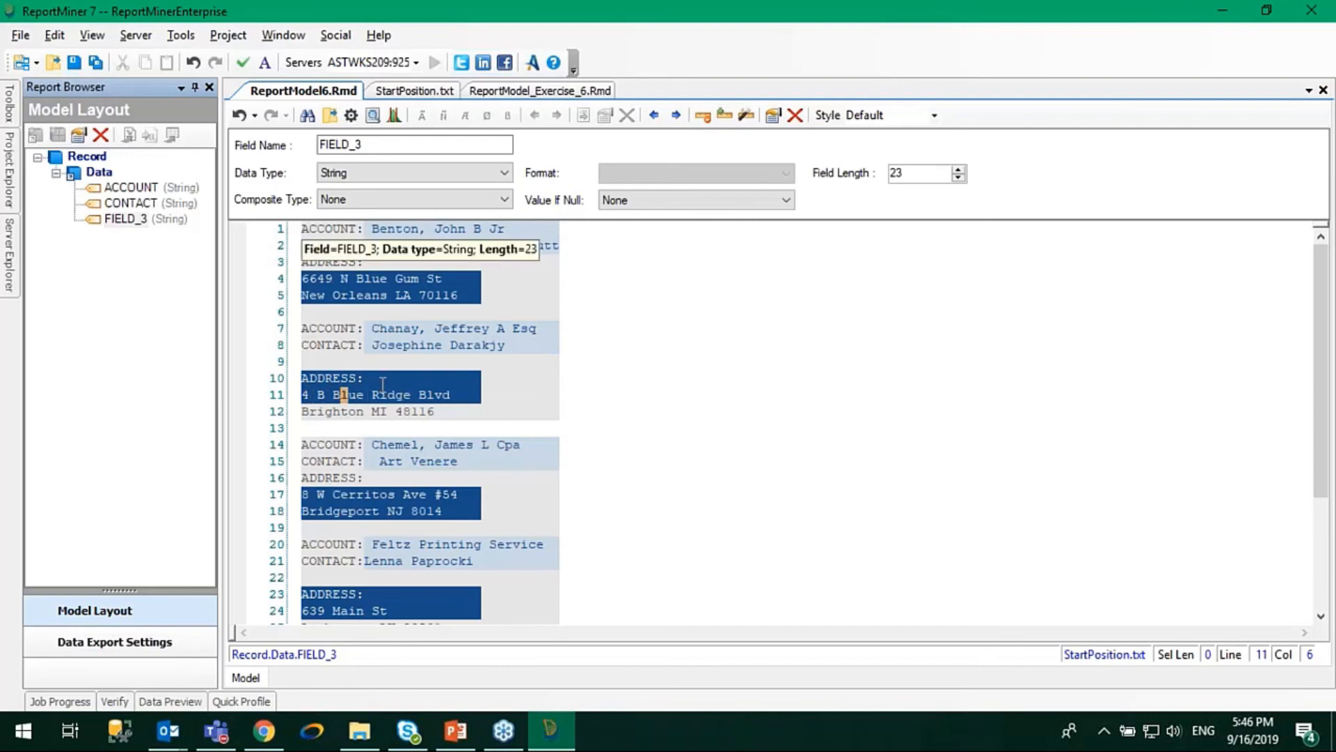
drag(373, 380, 303, 378)
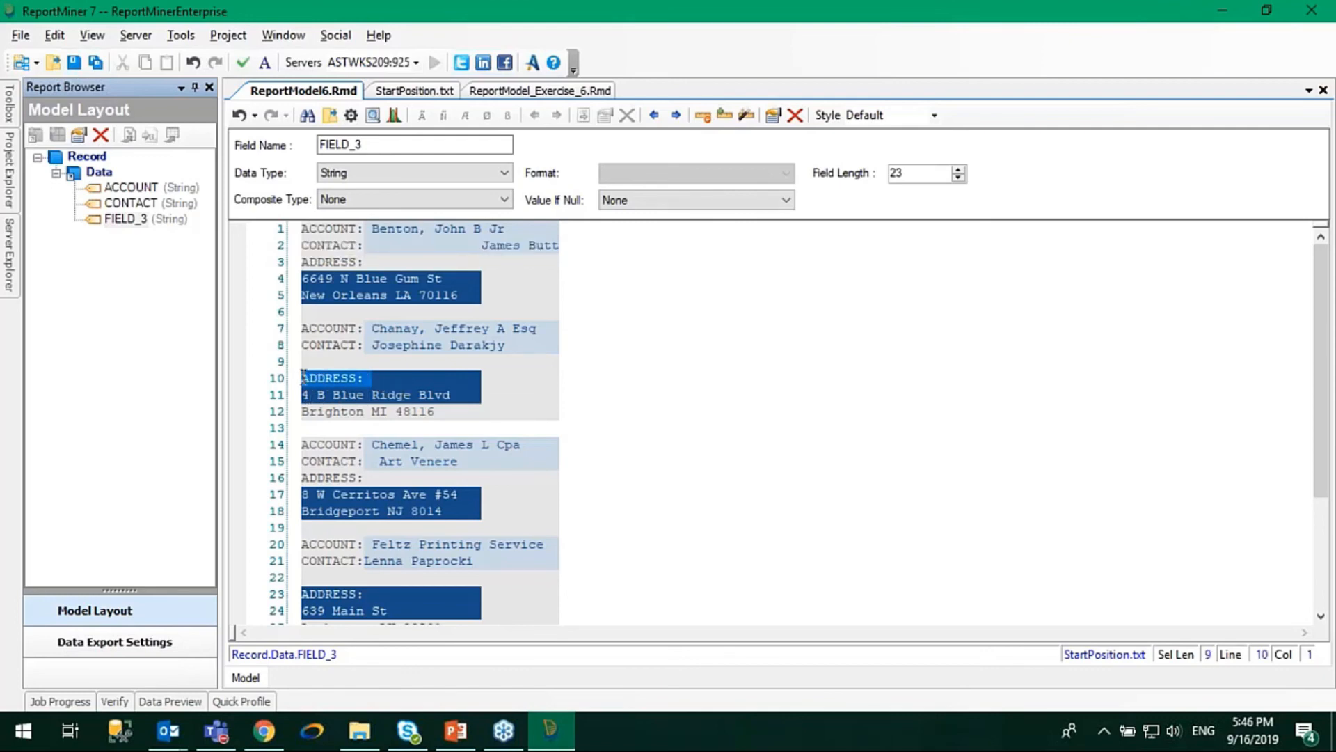
click(380, 379)
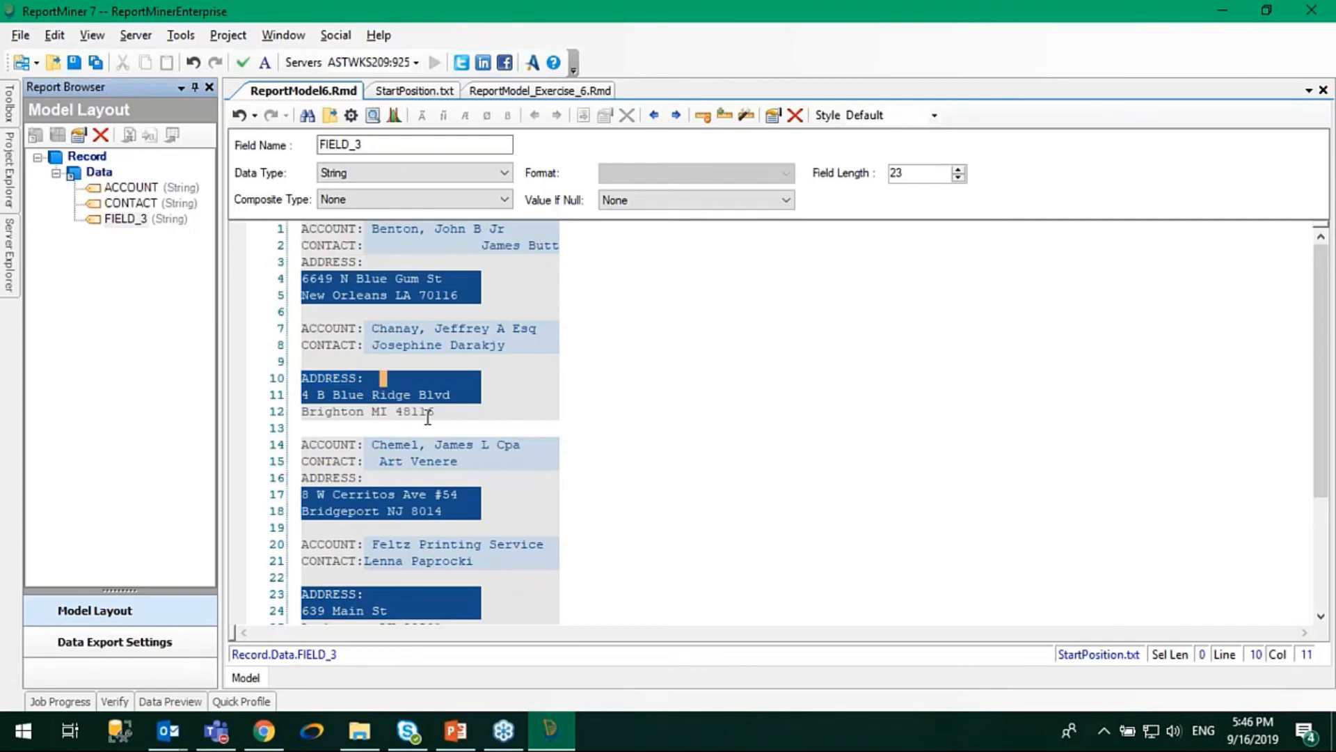
drag(462, 411, 301, 412)
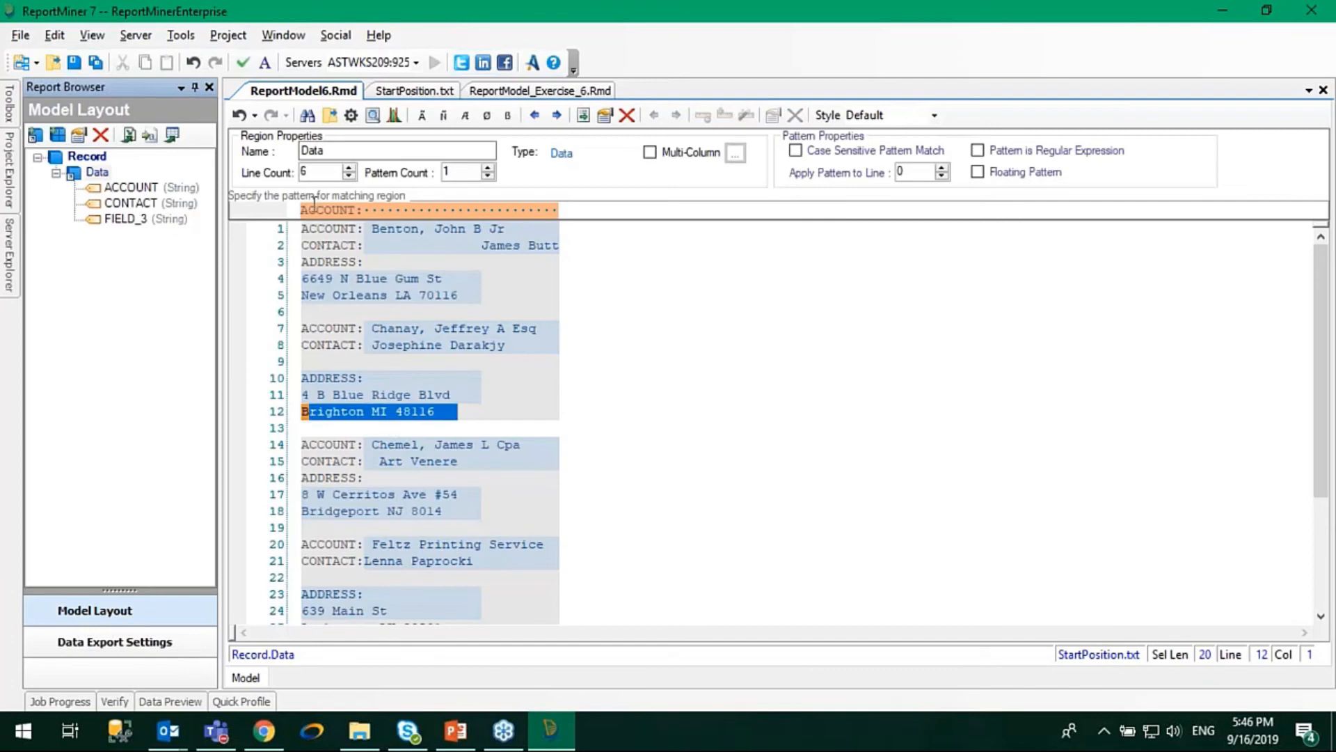
Rename the new two-line field to ADDRESS.
click(125, 218)
double_click(471, 144)
text(ADDRESS)
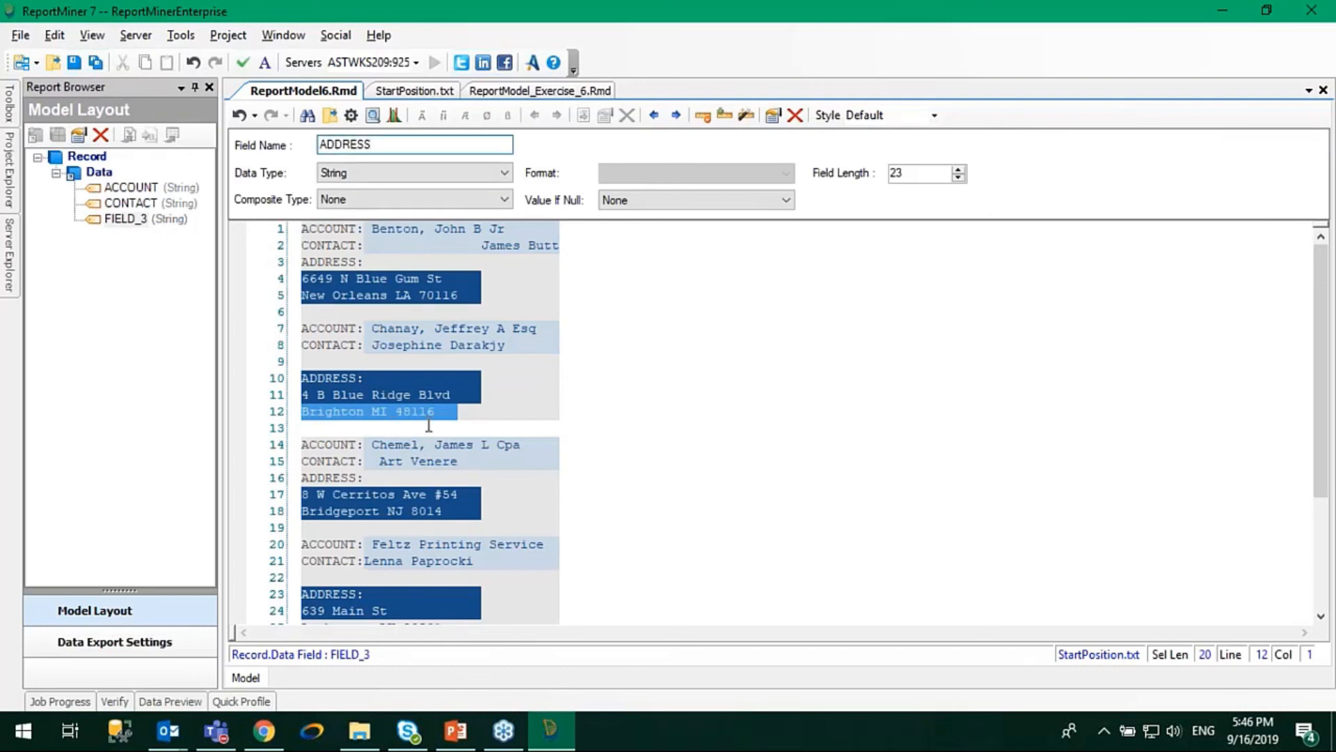
click(492, 397)
Set the ADDRESS field to start after the string "ADDRESS:" in the previous line, and check its coverage in all records.
click(374, 393)
right_click(374, 393)
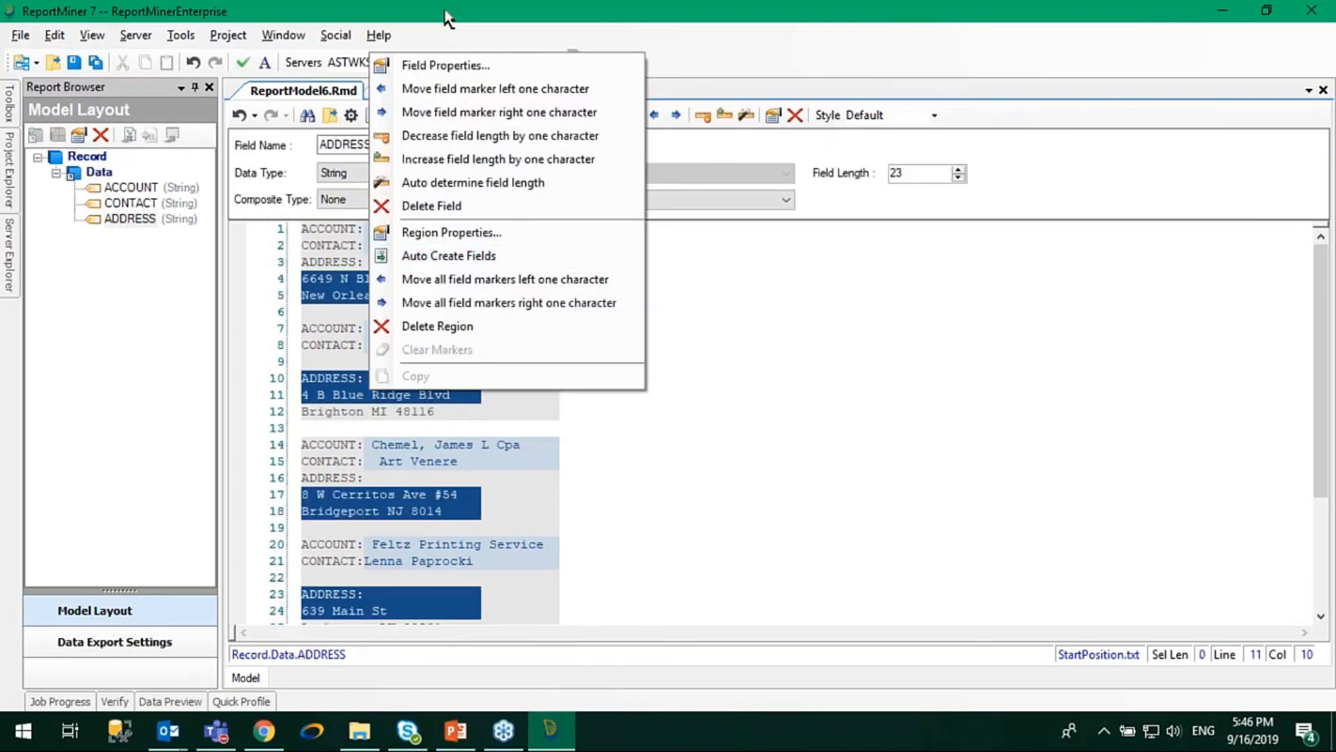
click(455, 64)
drag(439, 139, 920, 57)
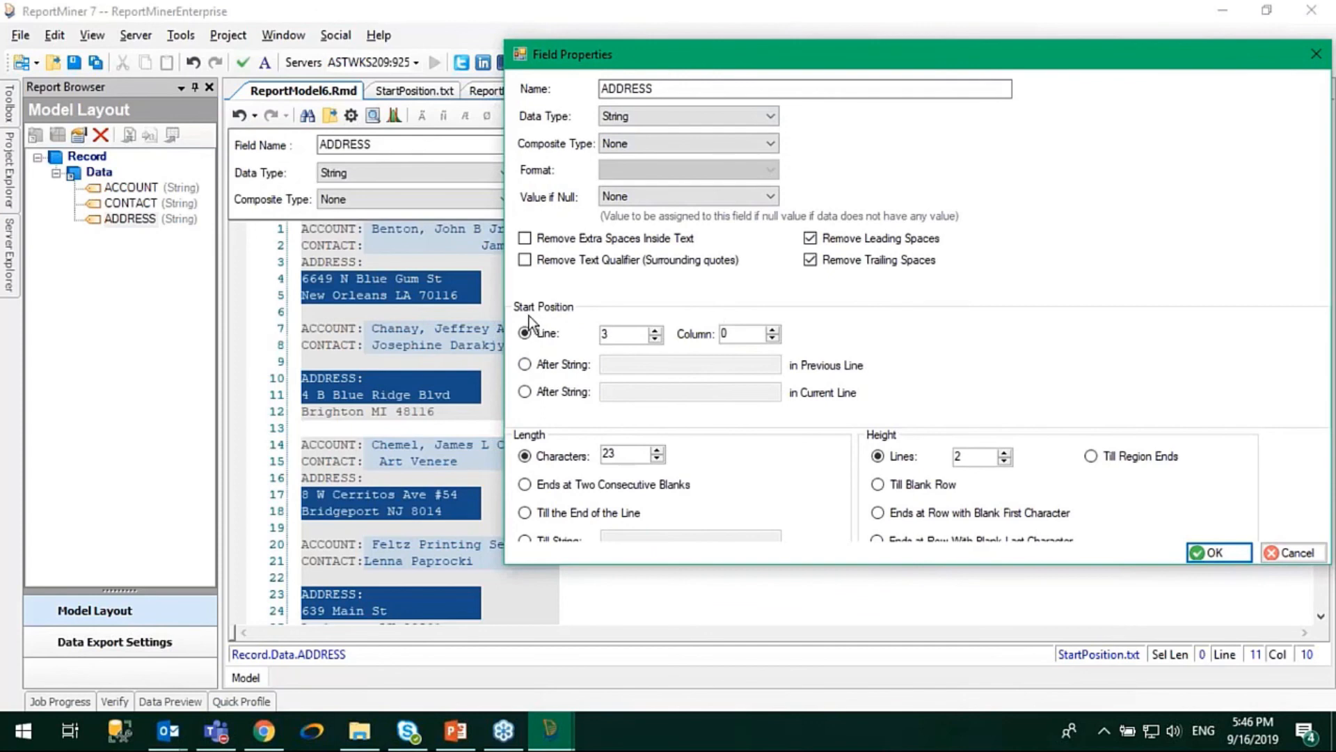
click(551, 368)
click(623, 364)
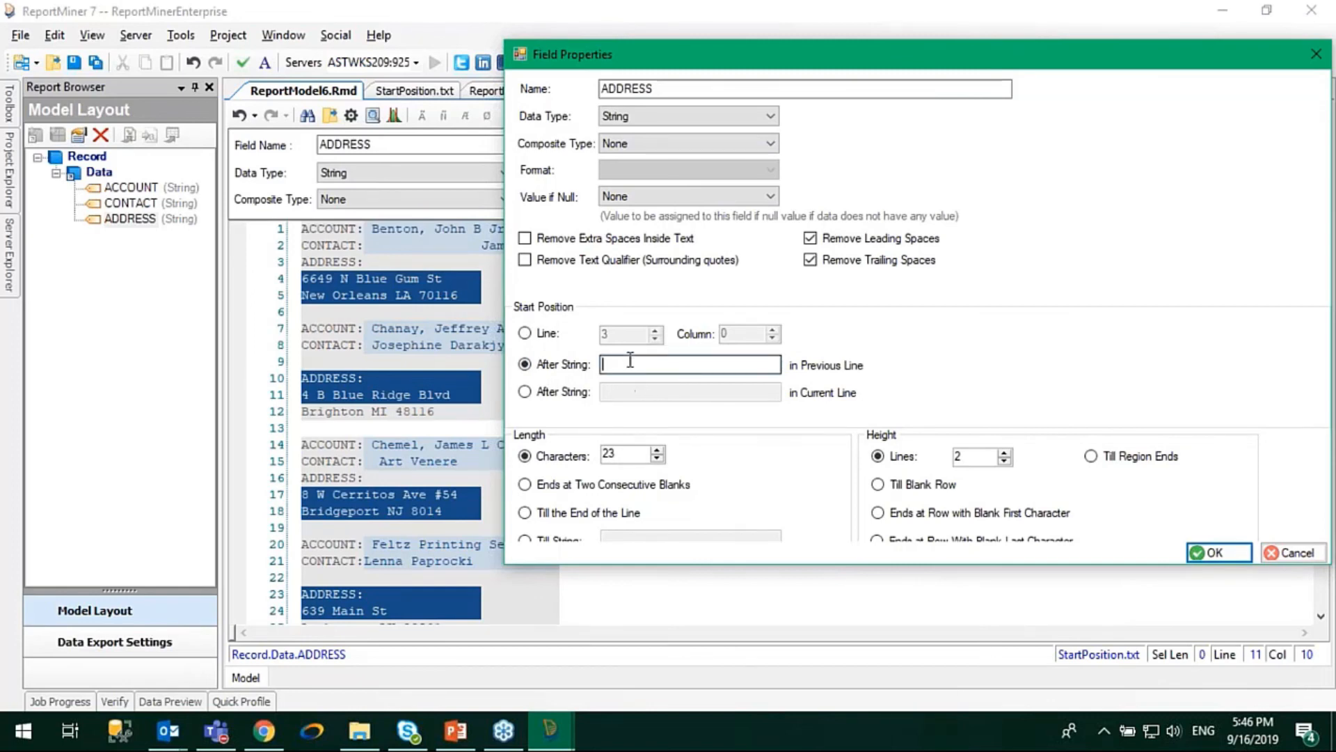
text(ADDRESS:)
click(1218, 552)
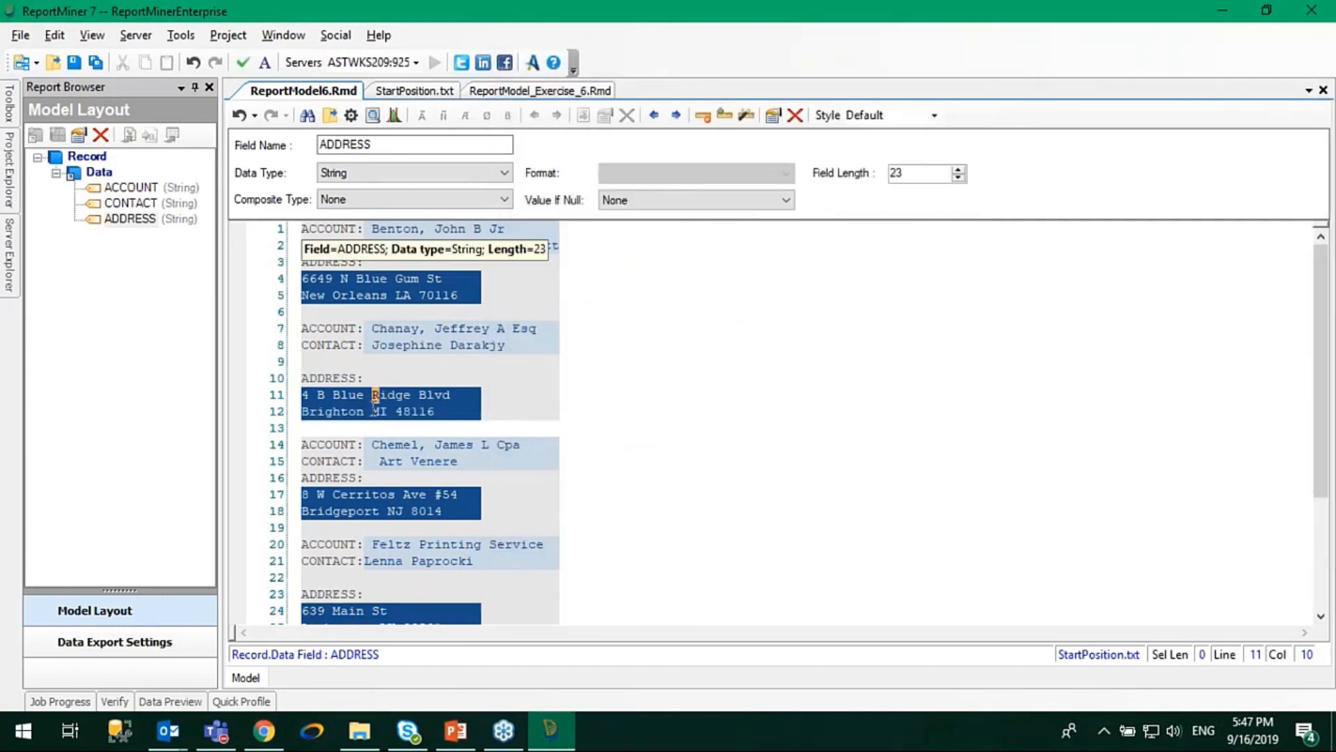
click(313, 396)
scroll(343, 490, down, 3)
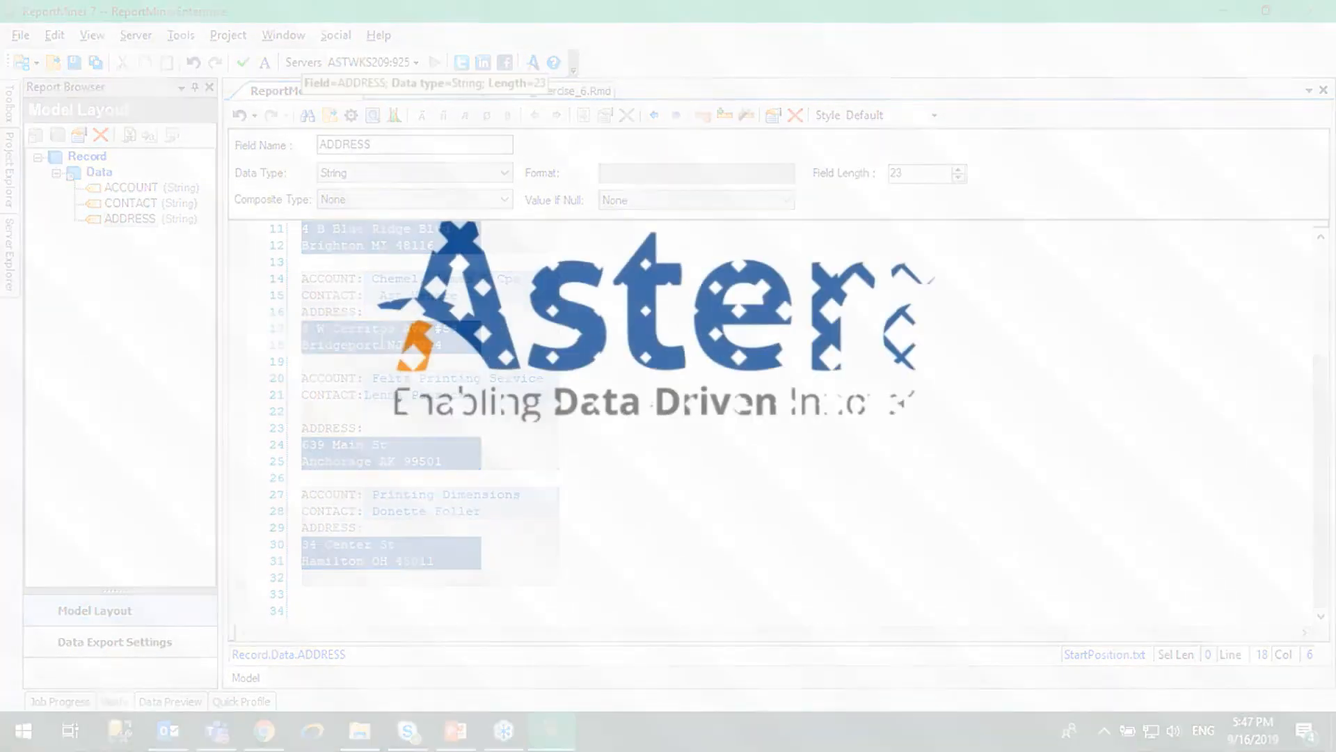